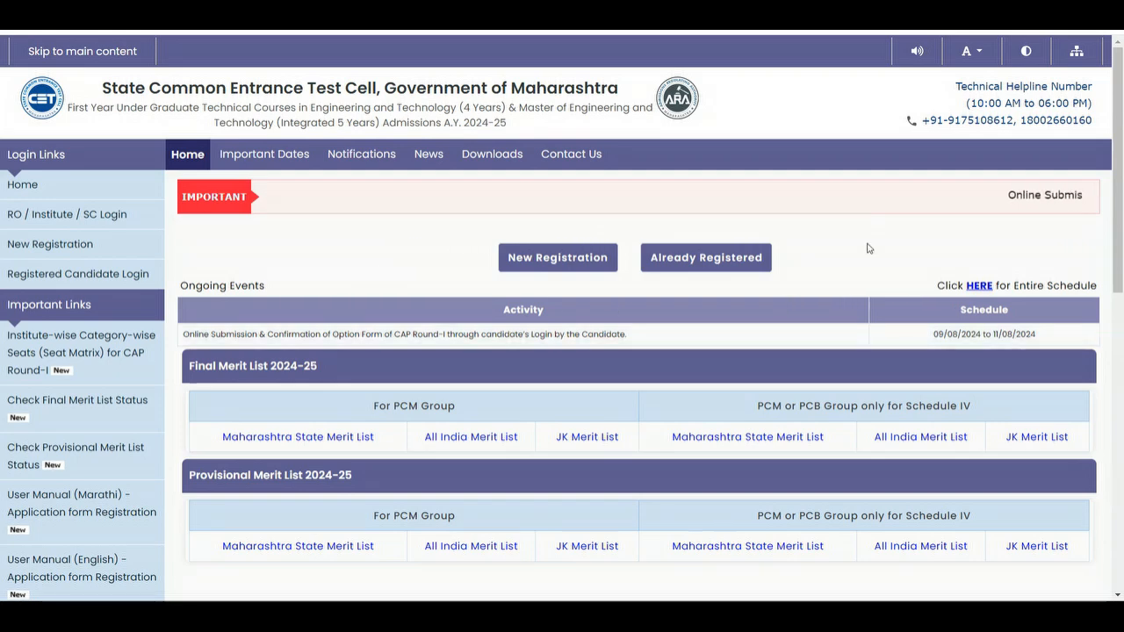
Sign in as an already registered candidate with the application ID, the account password and the captcha text
left_click(674, 266)
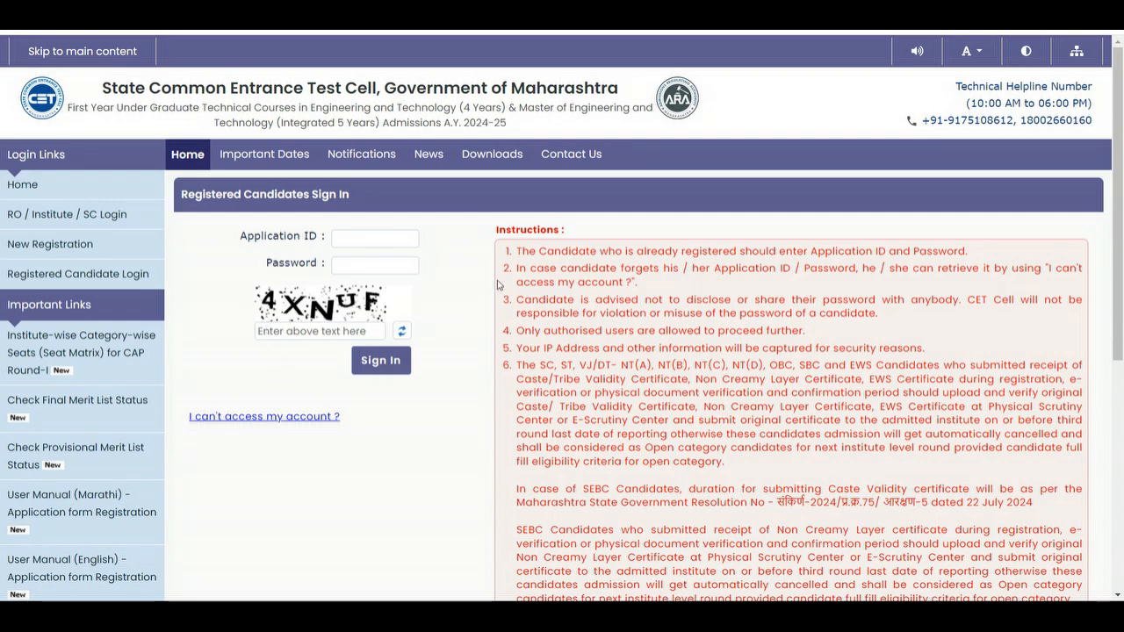
left_click(391, 237)
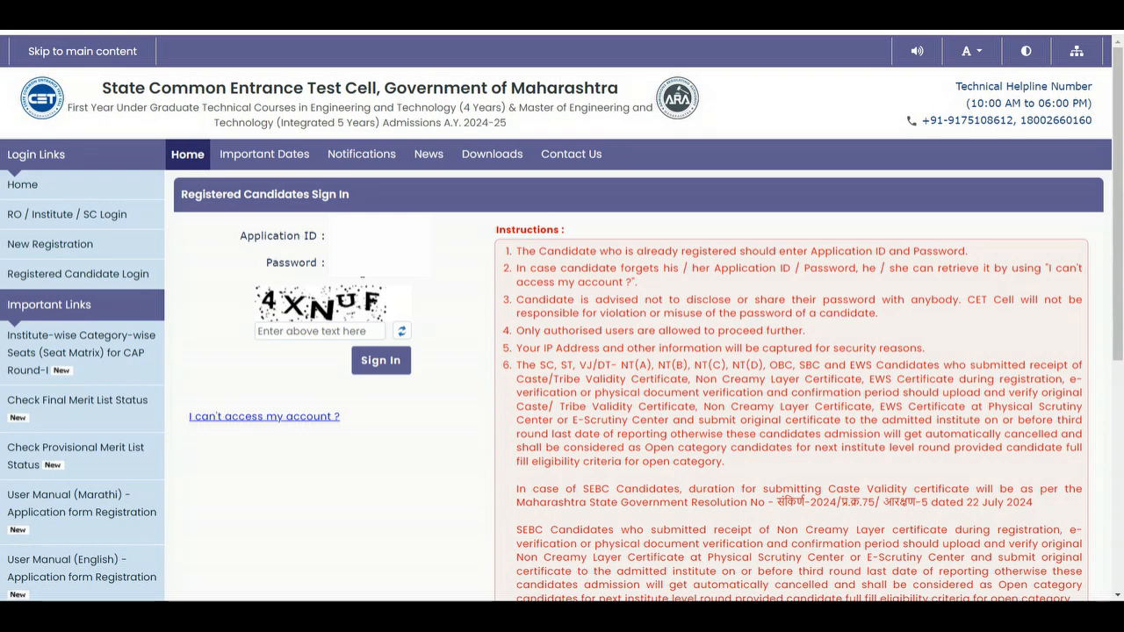
left_click(309, 332)
type("4")
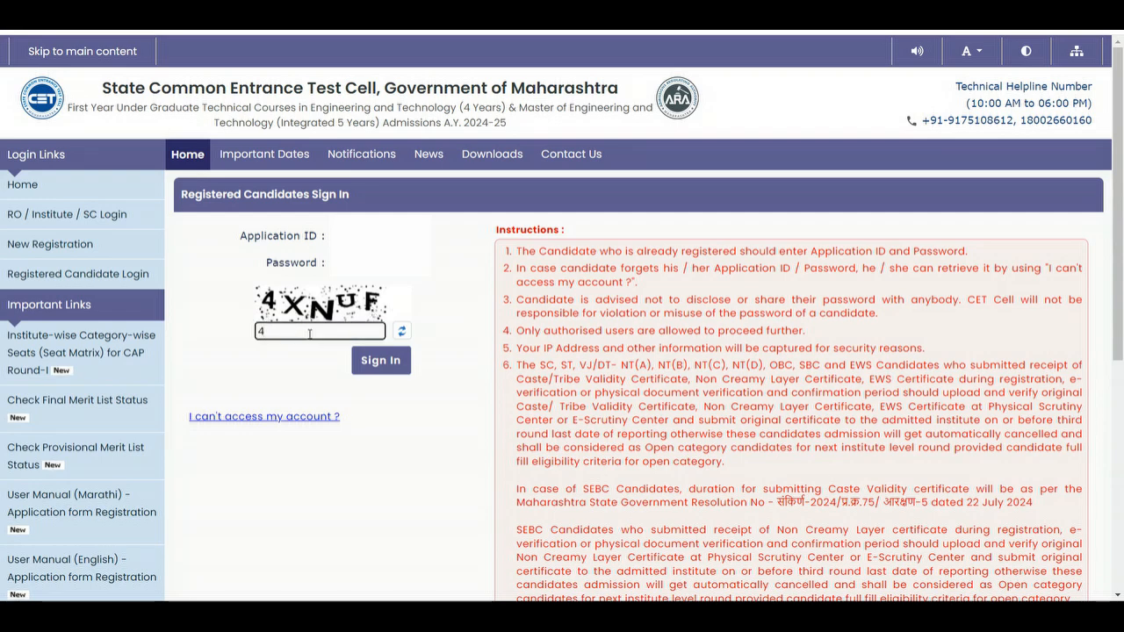
type("XNUF")
left_click(287, 378)
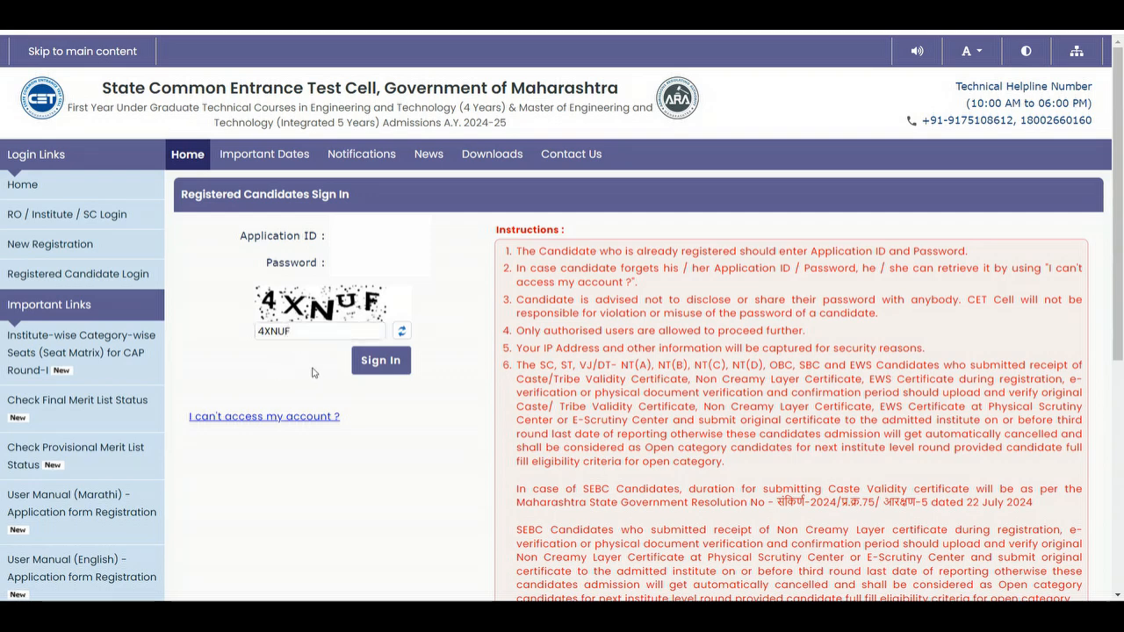
left_click(393, 369)
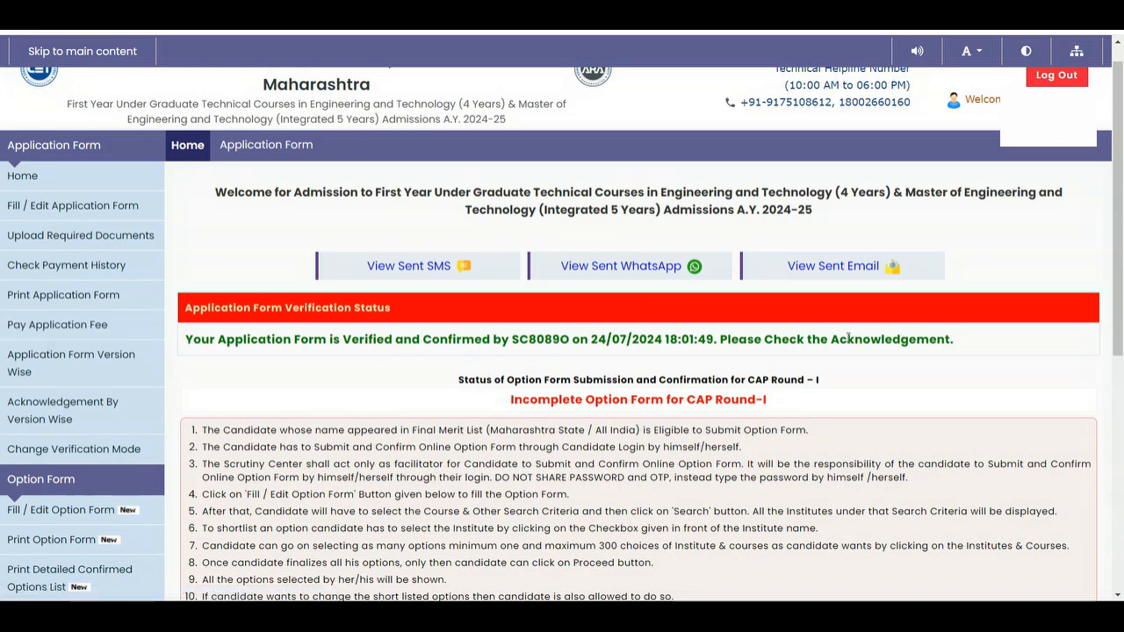
Review the CAP Round-I option form status and instructions, and proceed to fill the option form
scroll(1122, 257, "down", 3)
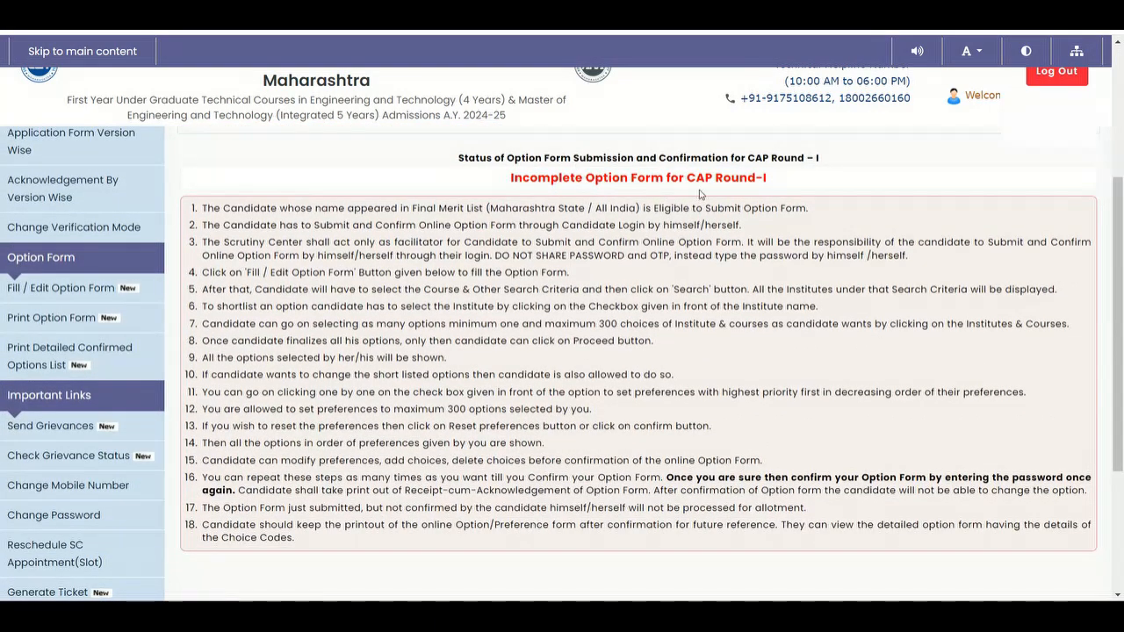
left_click_drag(511, 177, 731, 178)
left_click(788, 191)
scroll(1100, 374, "down", 2)
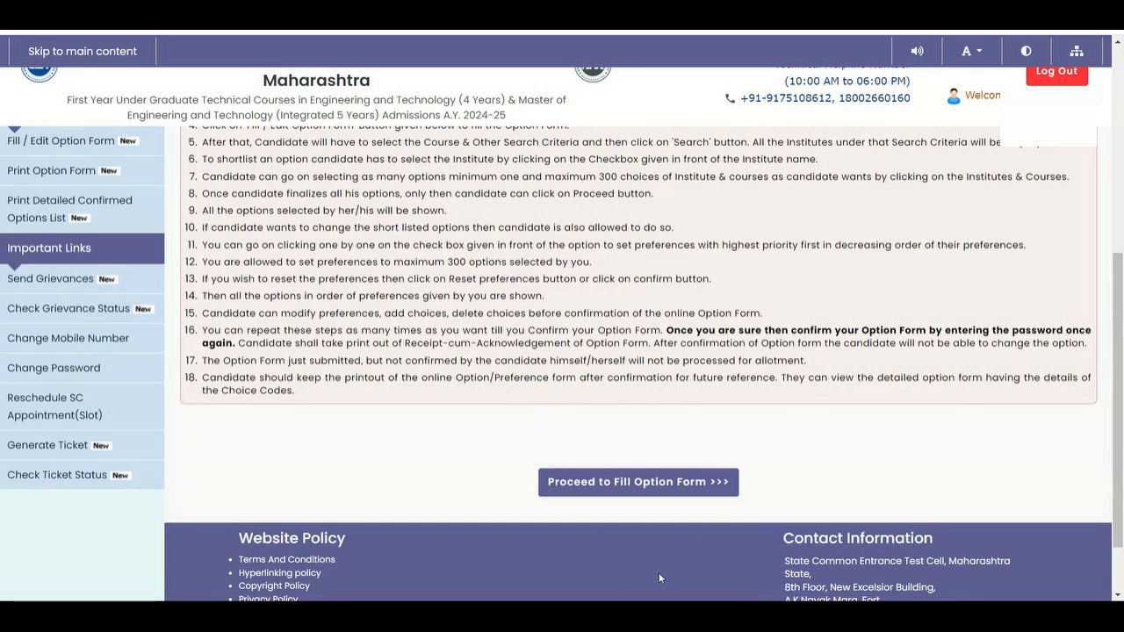
left_click(626, 491)
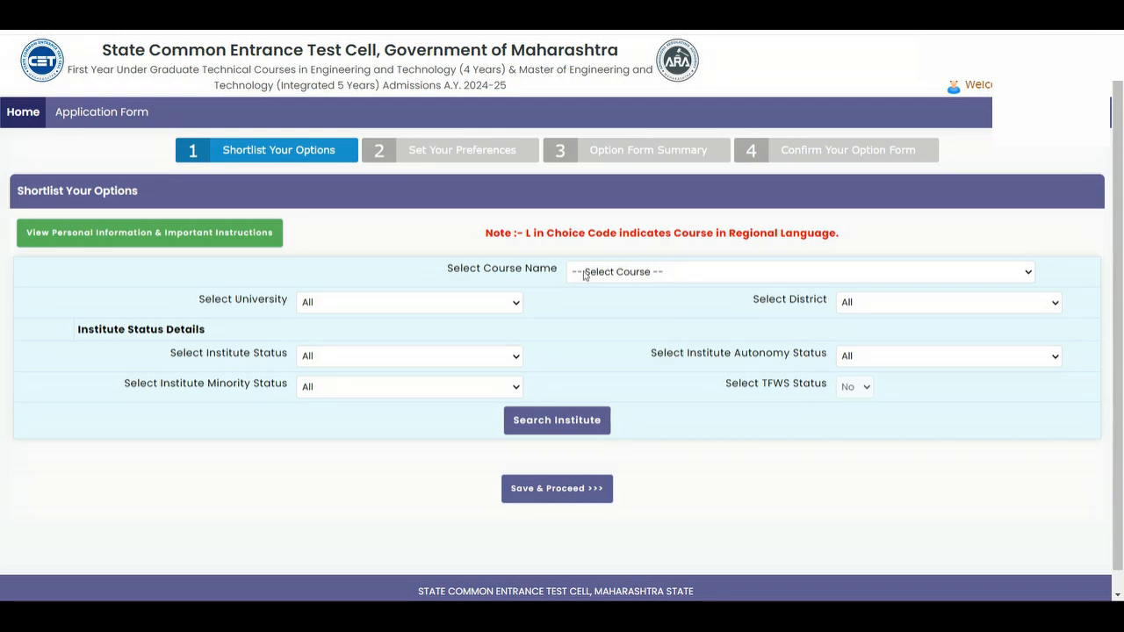
Choose Bio Technology as the course name for shortlisting options
left_click(667, 273)
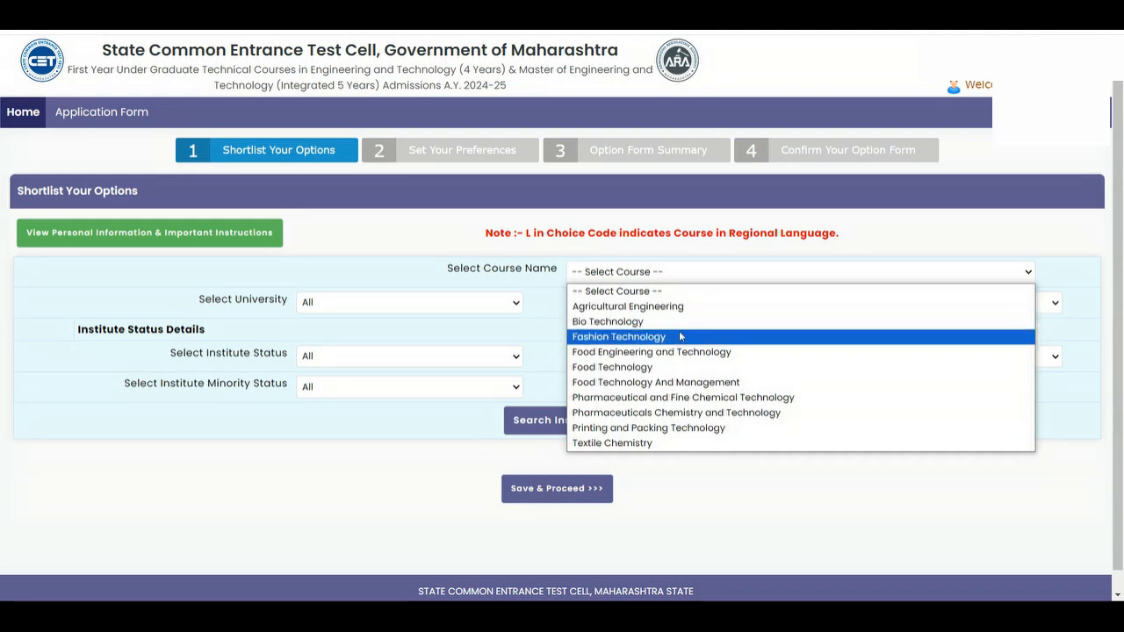
left_click(690, 490)
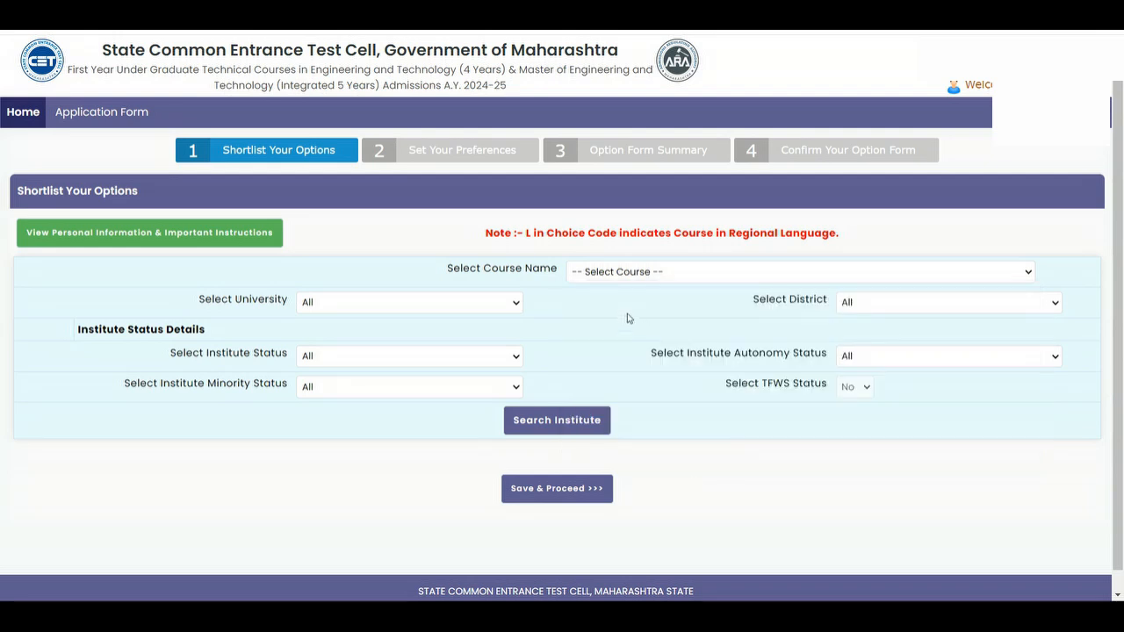
left_click(625, 281)
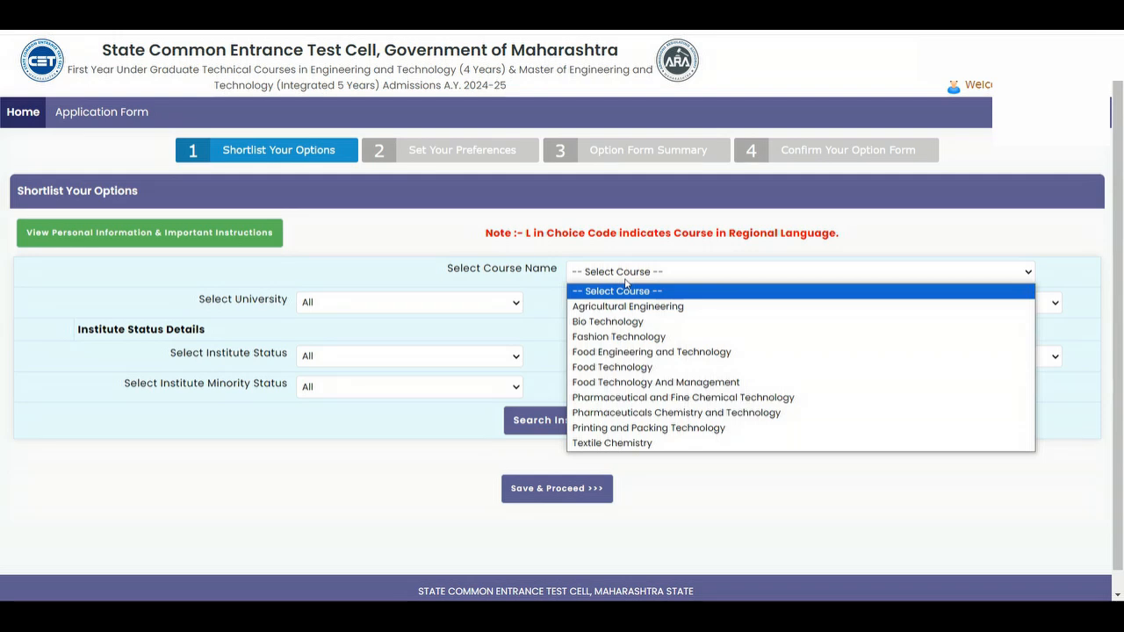
scroll(618, 288, "down", 1)
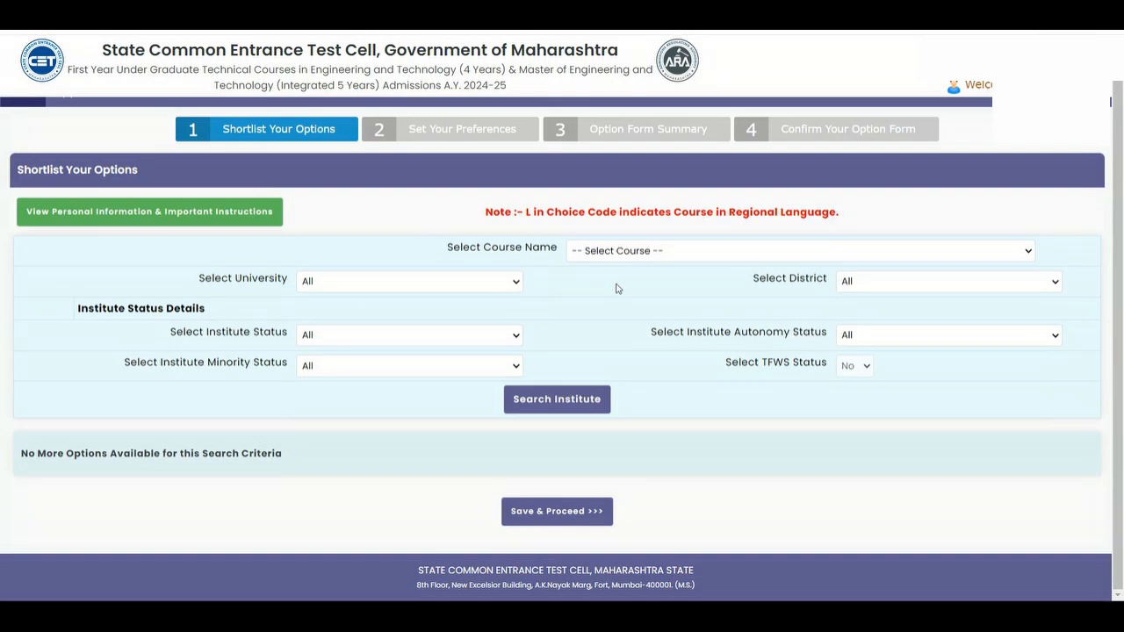
left_click(613, 256)
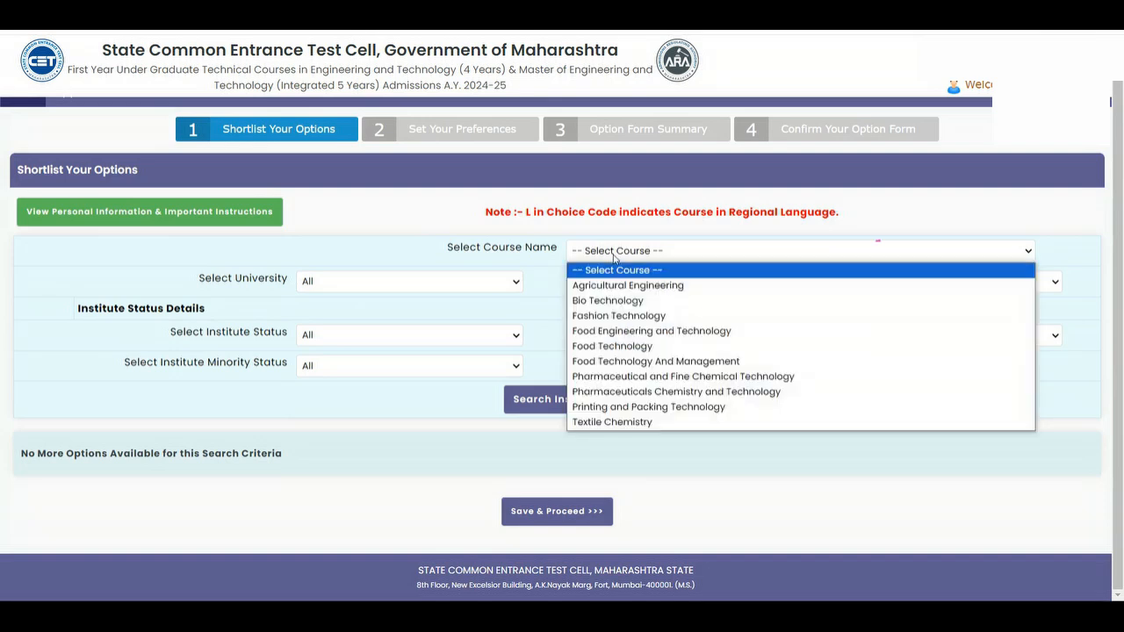
left_click(610, 302)
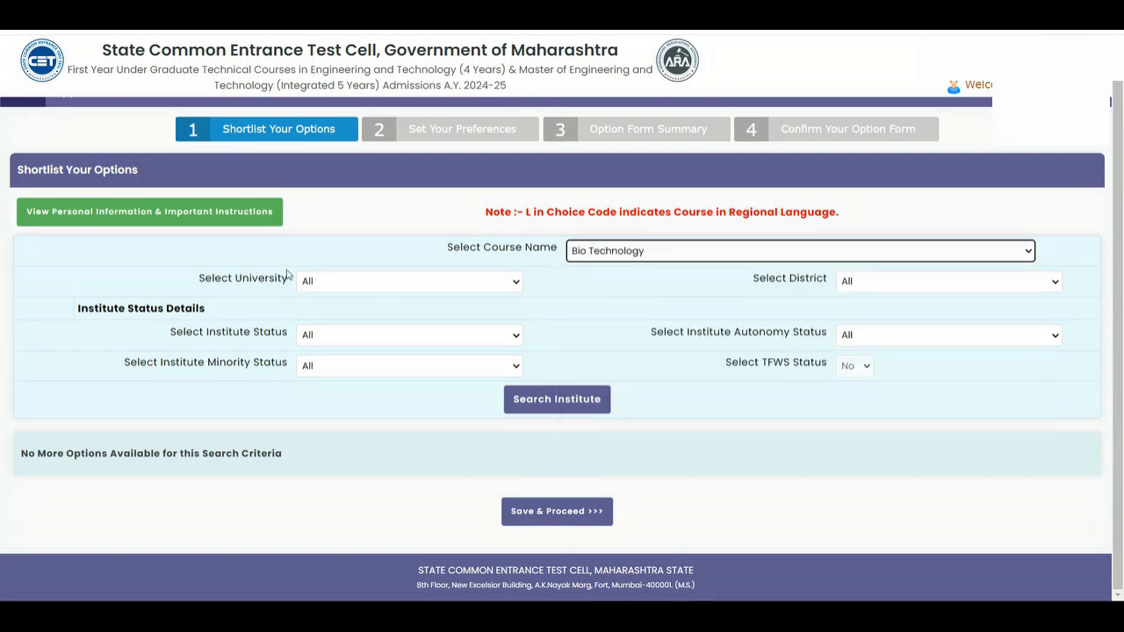
Review the university and district filters, keep both at All, and search for Bio Technology institutes
left_click(342, 286)
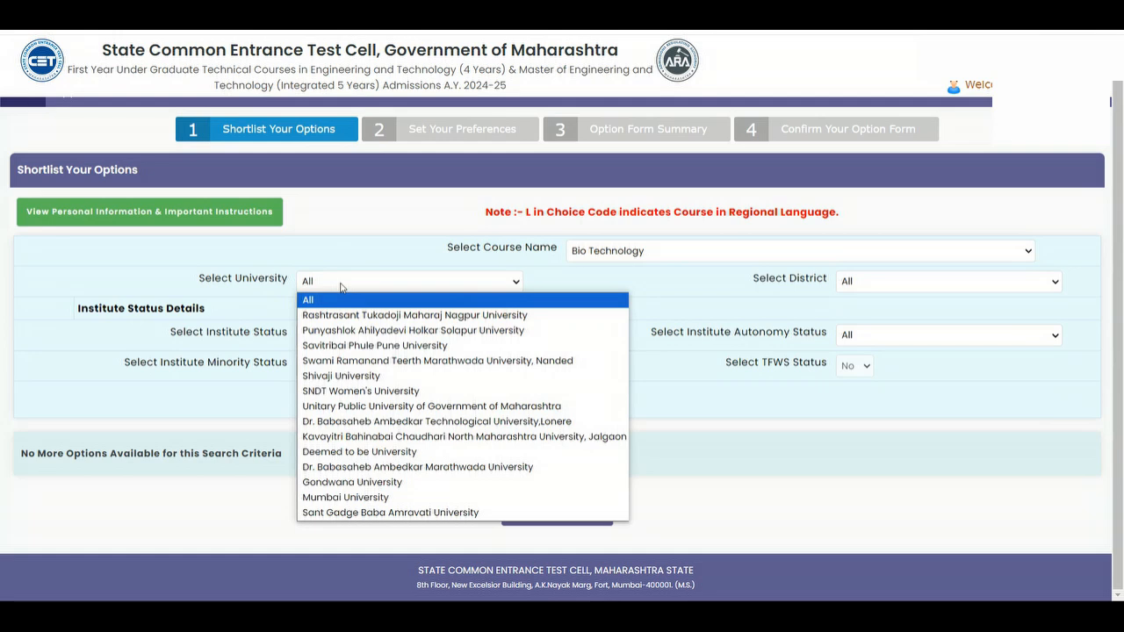
left_click(341, 288)
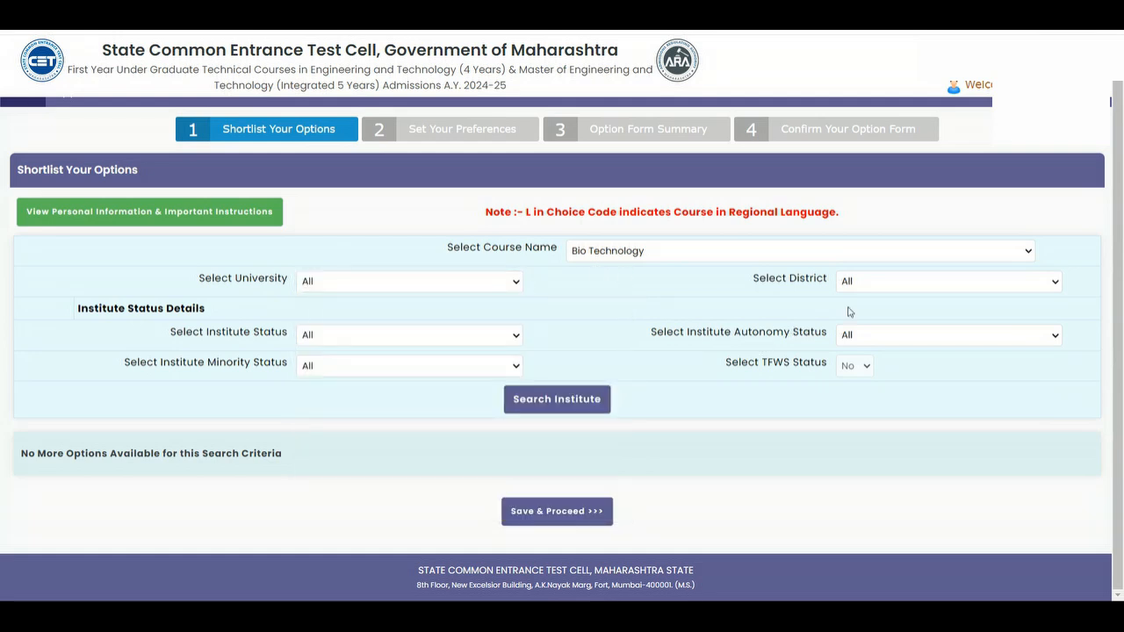
left_click(877, 290)
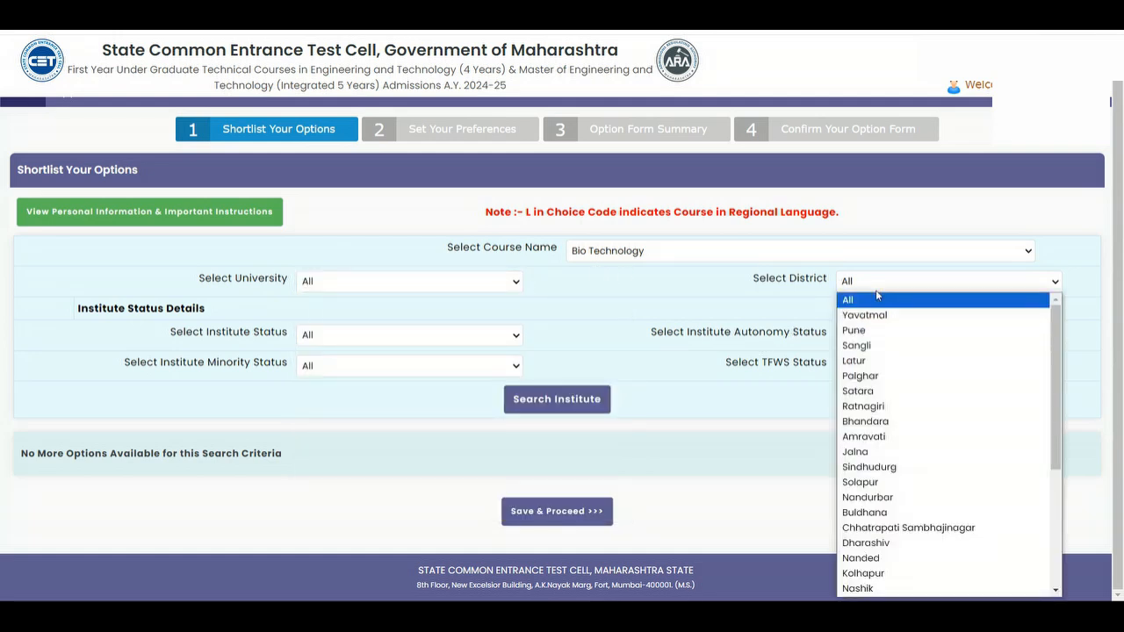
left_click(875, 290)
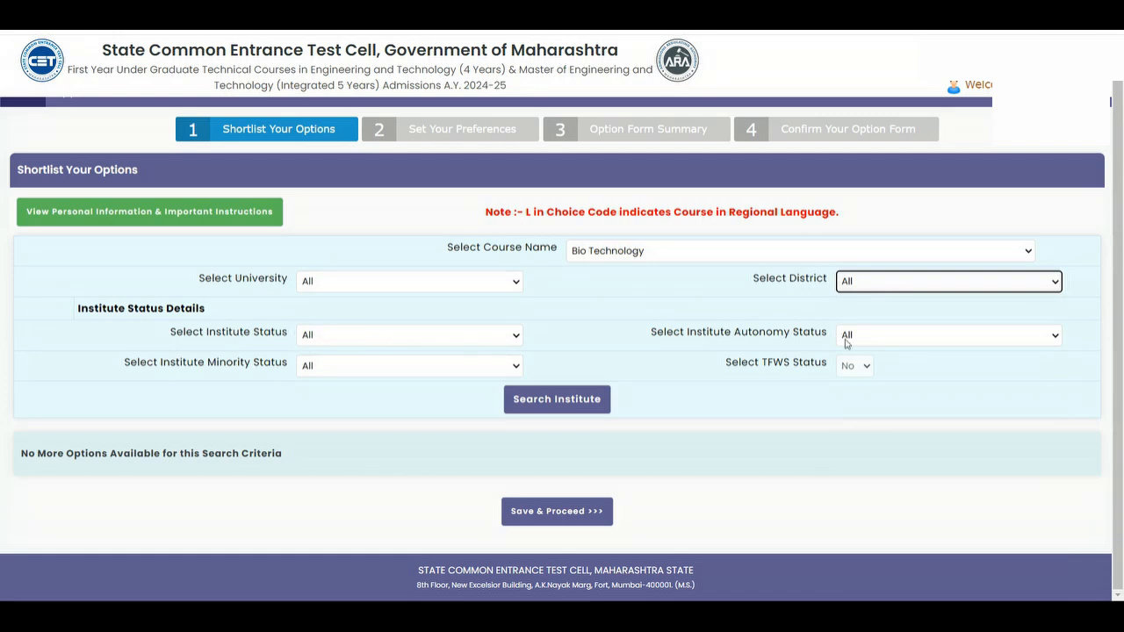
left_click(533, 409)
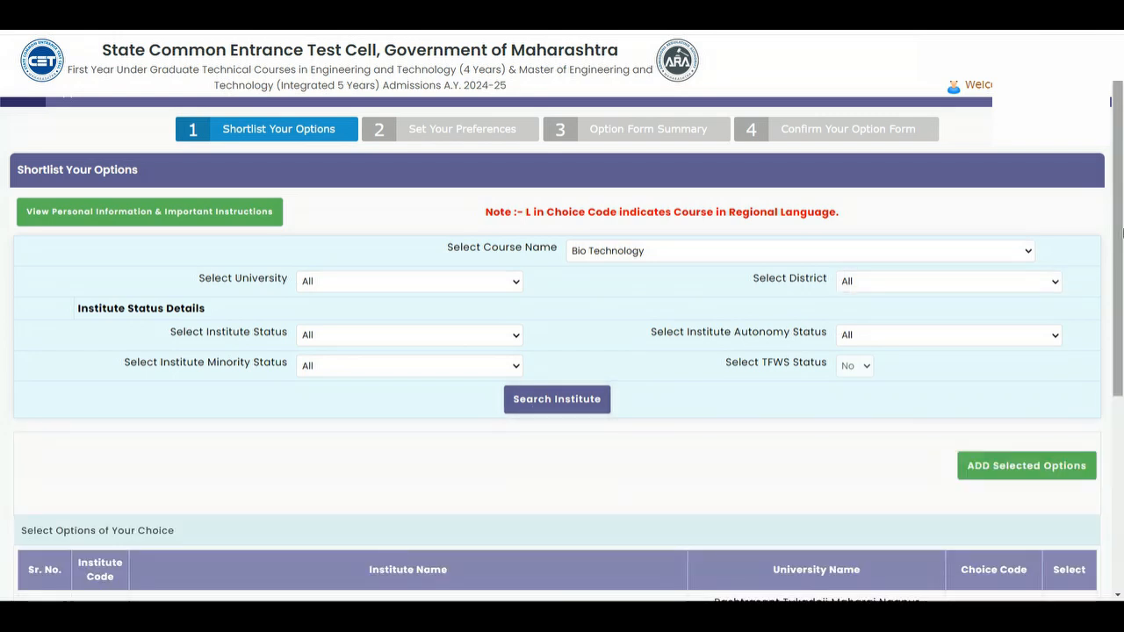
Select all four Bio Technology institutes, with codes 04123, 04151, 06177 and 06267, and add them to the shortlisted options
scroll(1120, 332, "down", 1)
scroll(1120, 332, "down", 2)
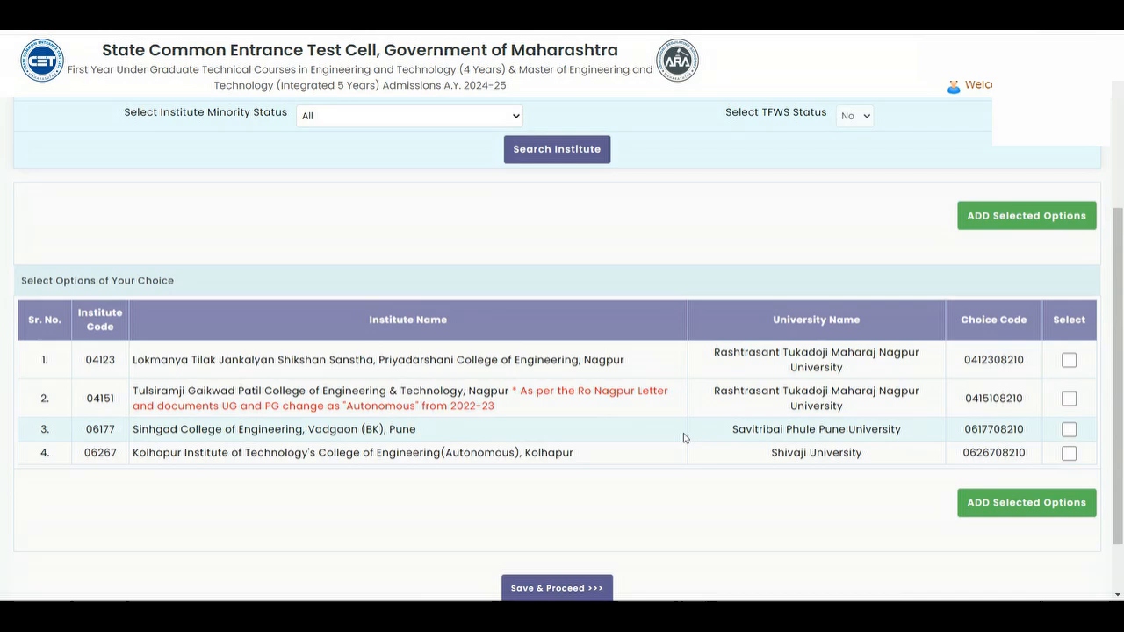
left_click(1070, 454)
left_click(1068, 429)
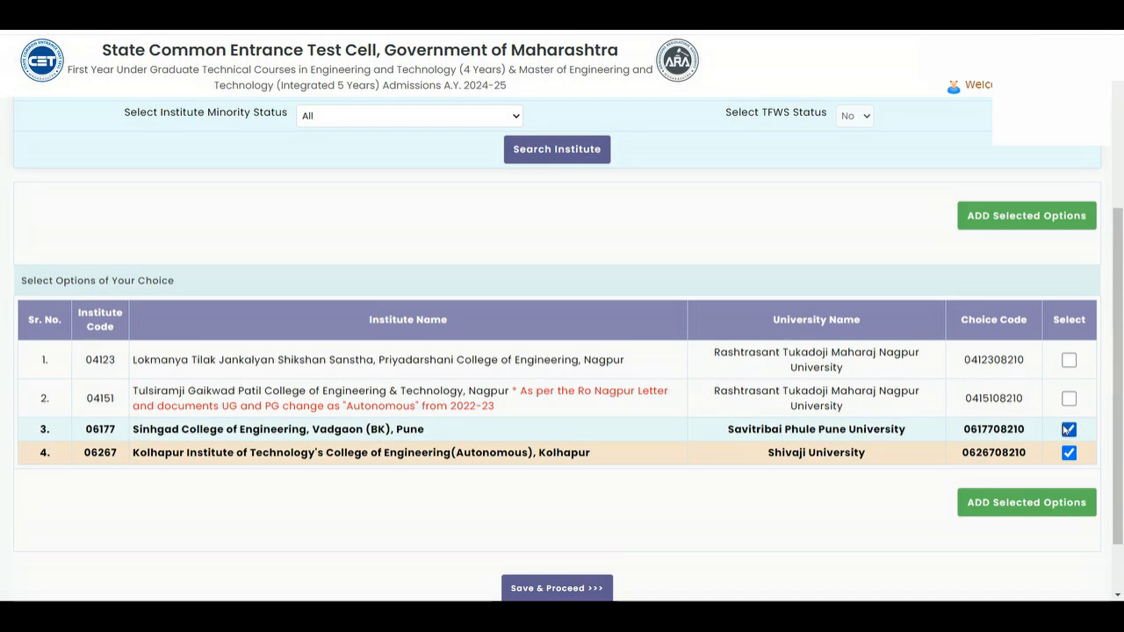
left_click(1068, 398)
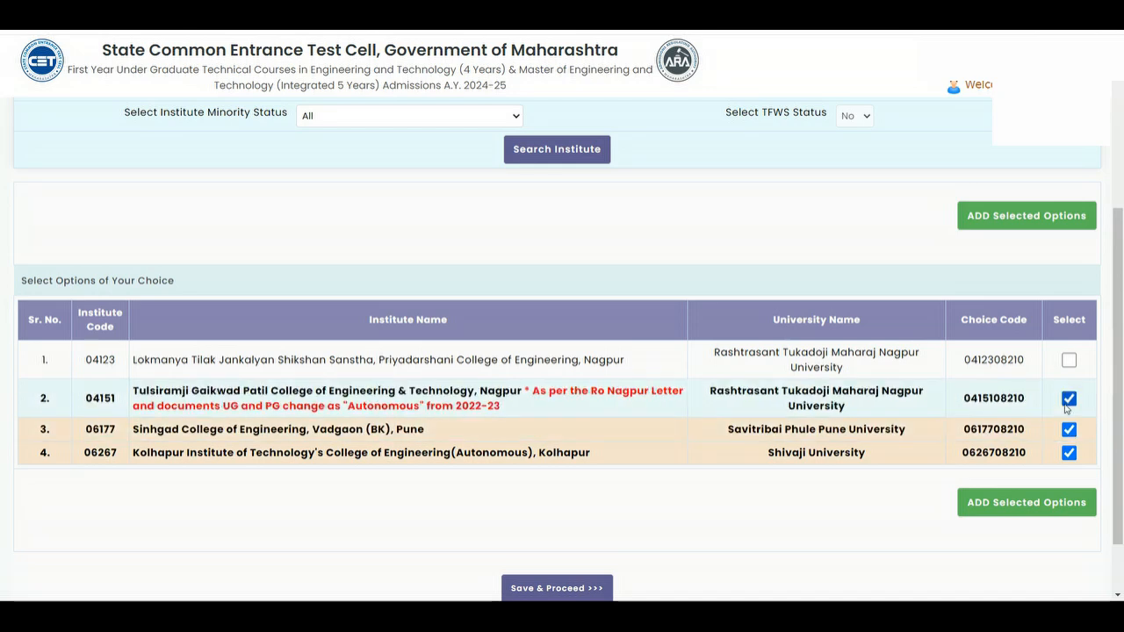
left_click(1069, 360)
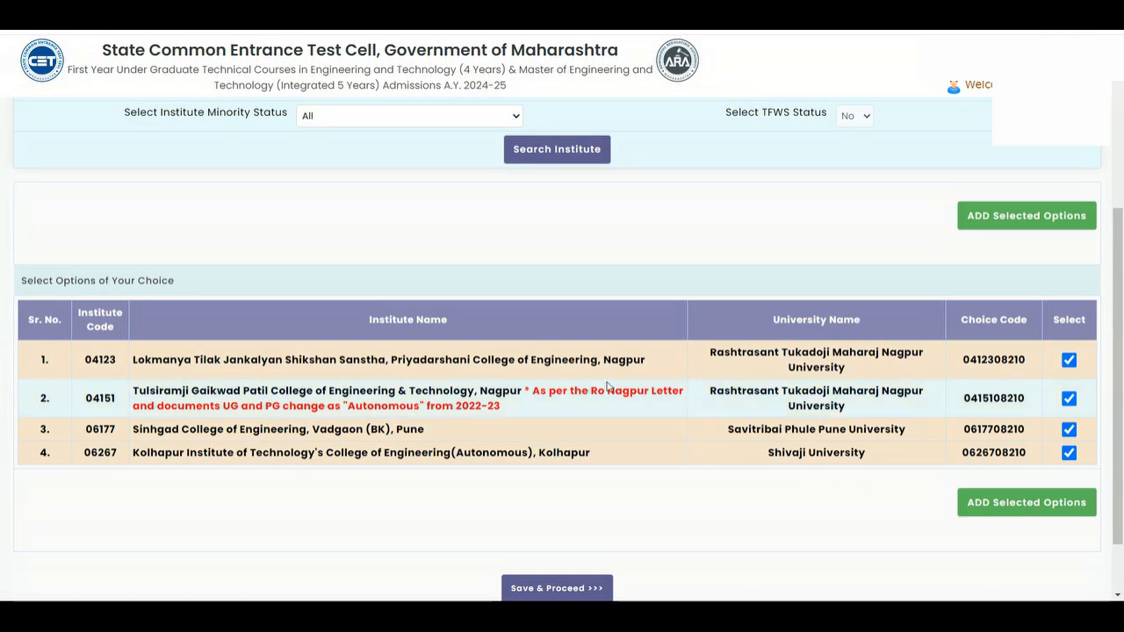
left_click(1014, 503)
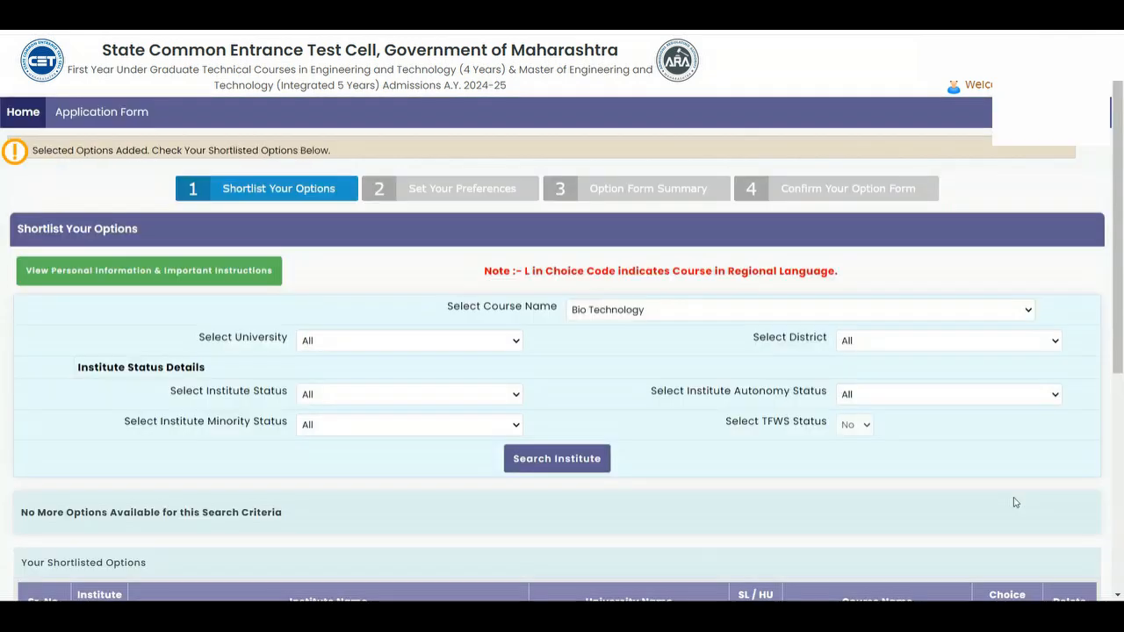
Delete Tulsiramji Gaikwad Patil College of Engineering & Technology, Nagpur (04151) from the shortlisted options and check the remaining list
scroll(675, 395, "down", 4)
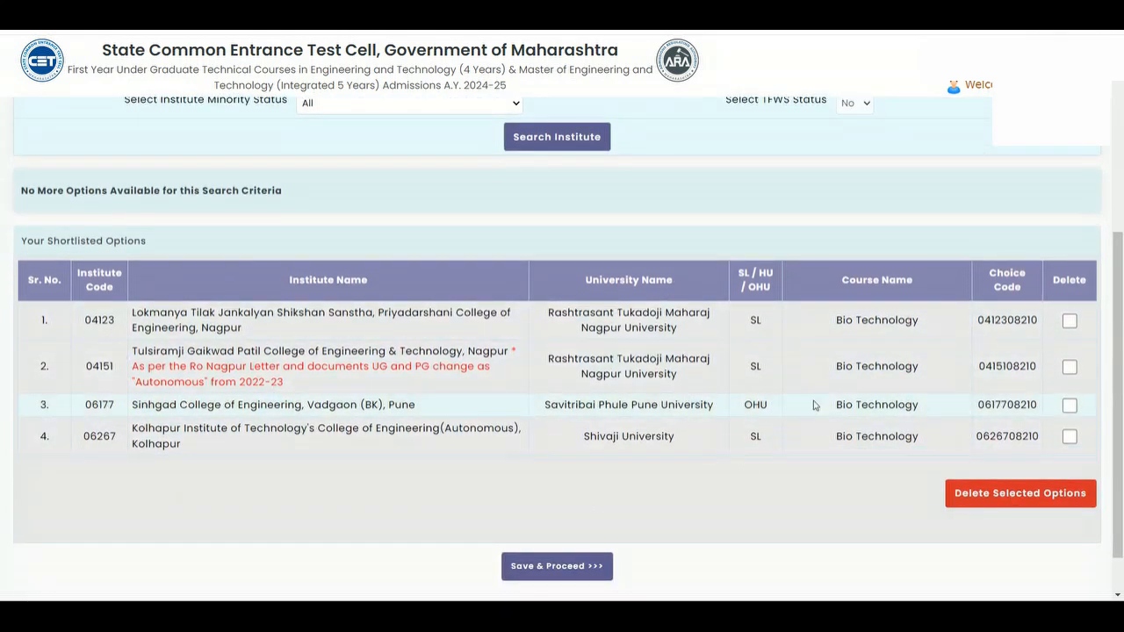
left_click(1070, 368)
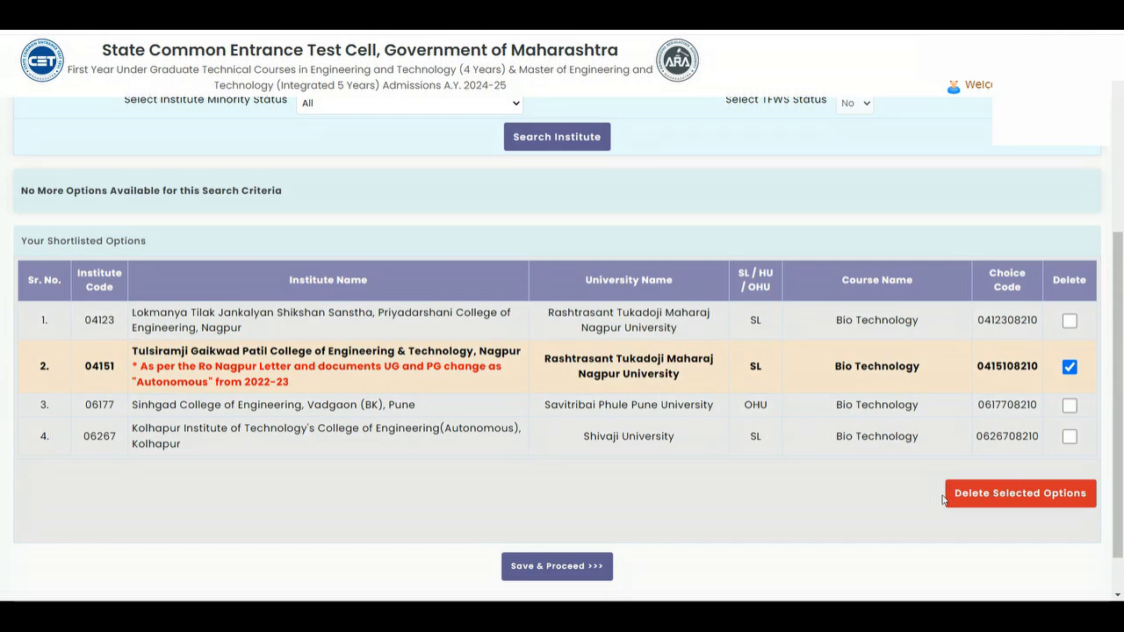
left_click(1006, 493)
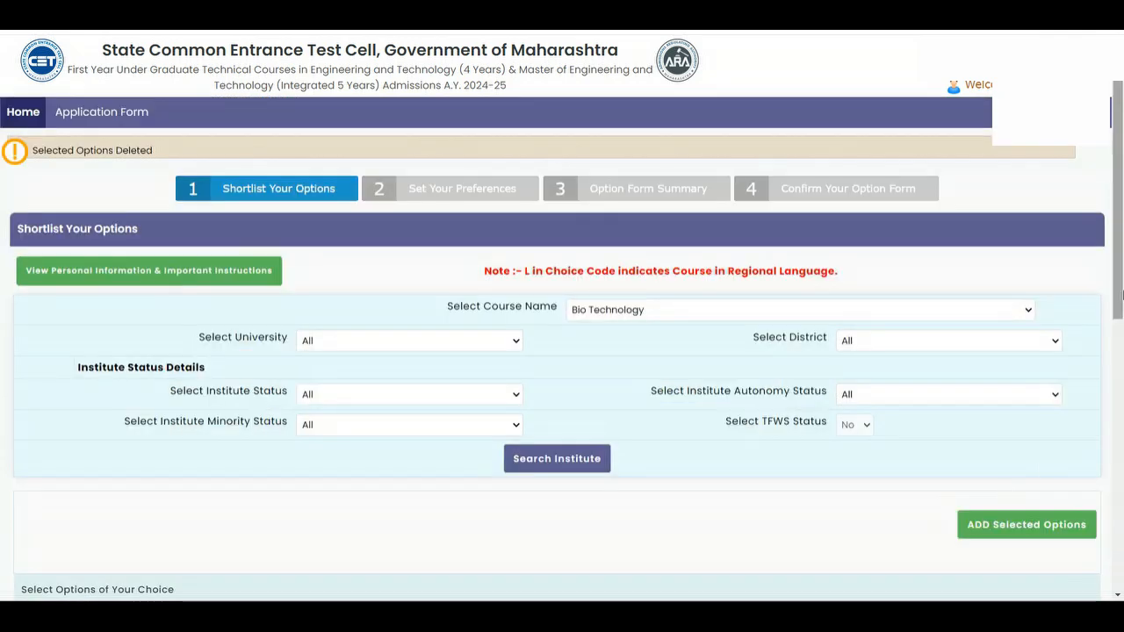
scroll(817, 308, "down", 5)
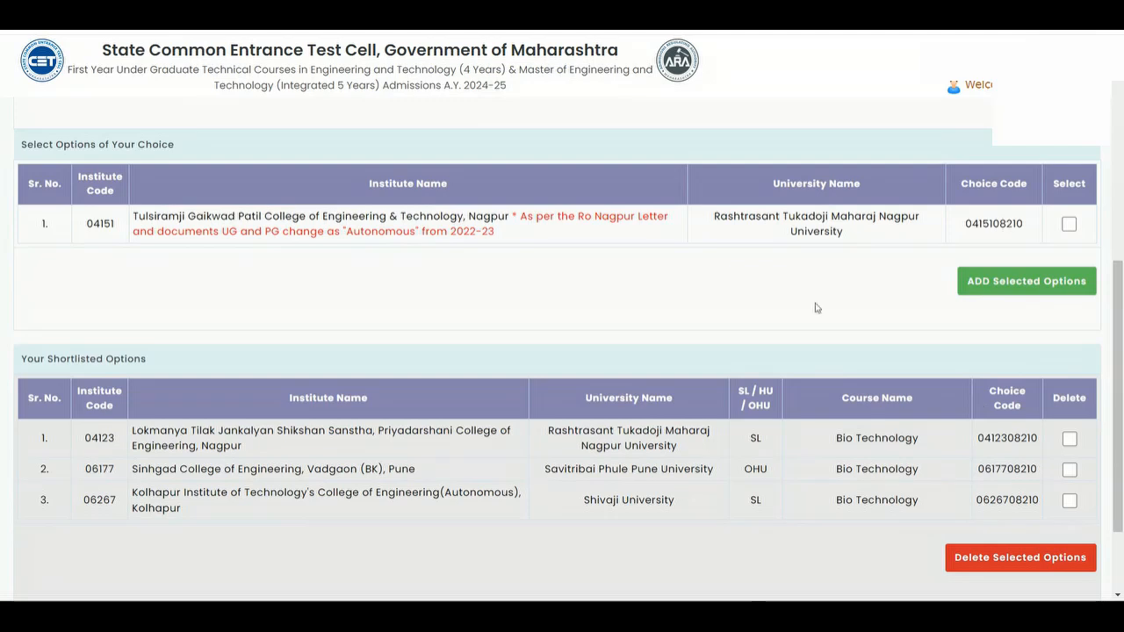
left_click_drag(1119, 376, 1120, 412)
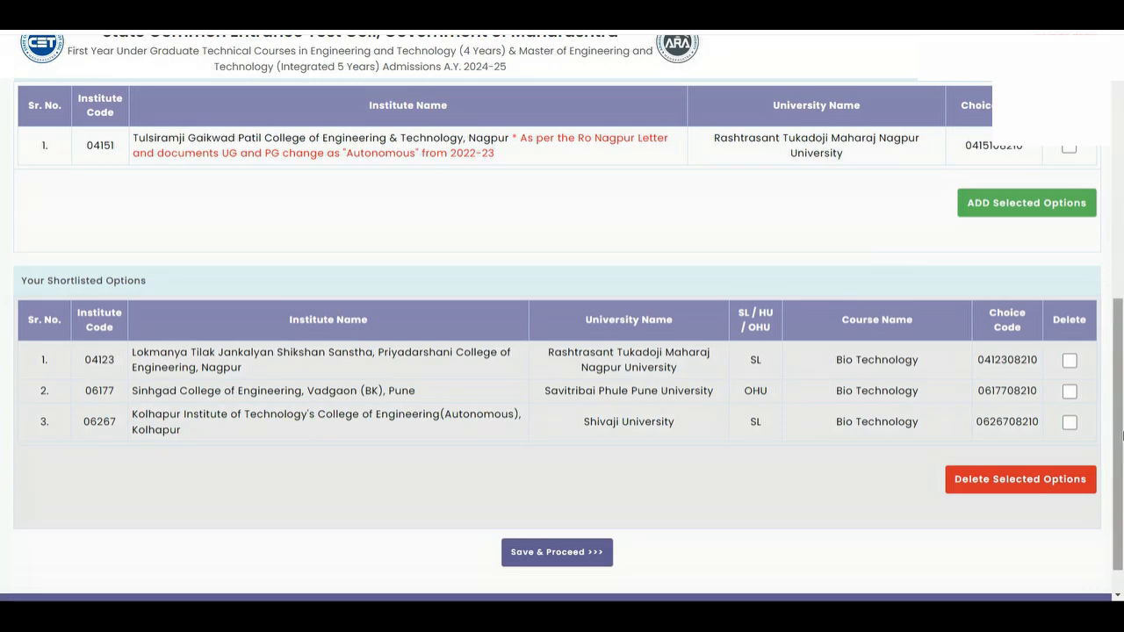
Search for institutes offering Food Technology across all universities and districts, and look through the list
left_click_drag(1121, 460, 1121, 240)
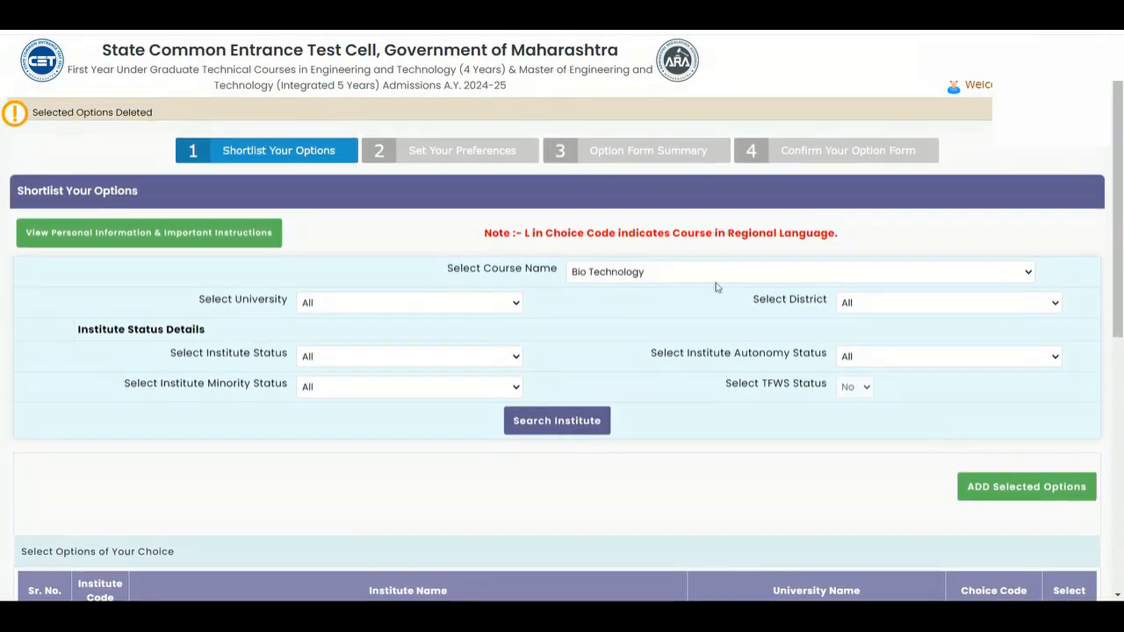
left_click(617, 274)
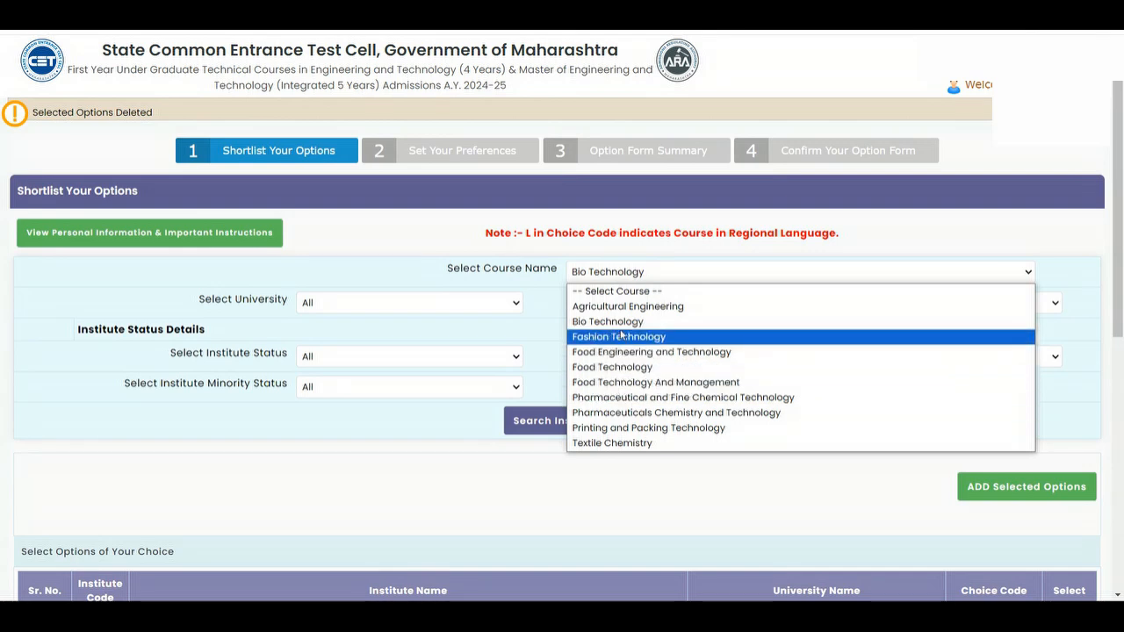
left_click(617, 367)
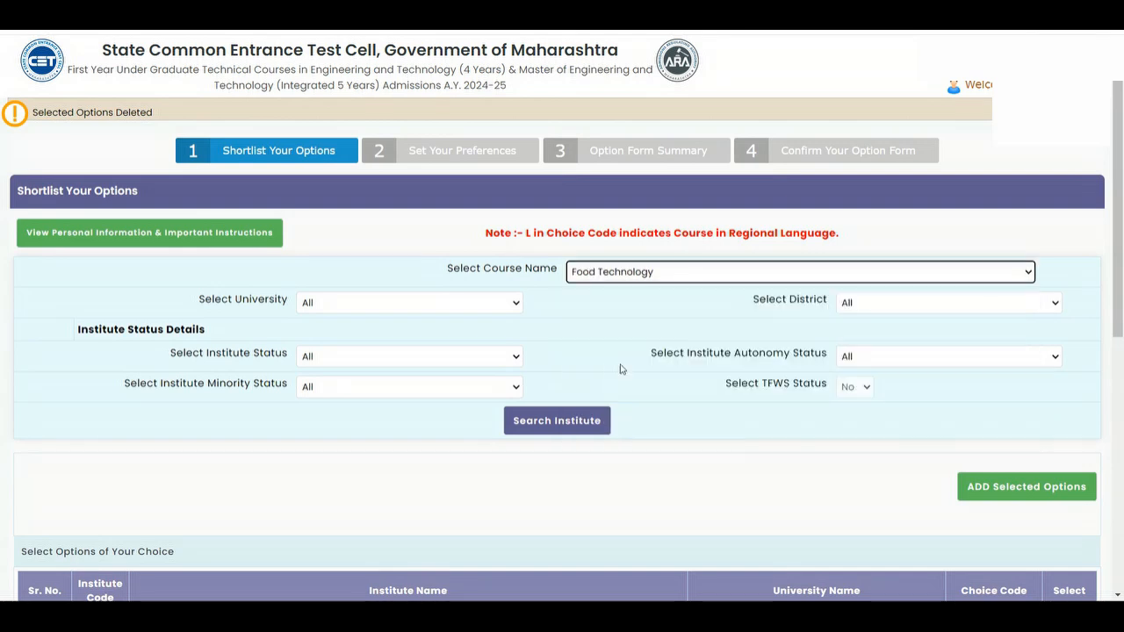
left_click(551, 422)
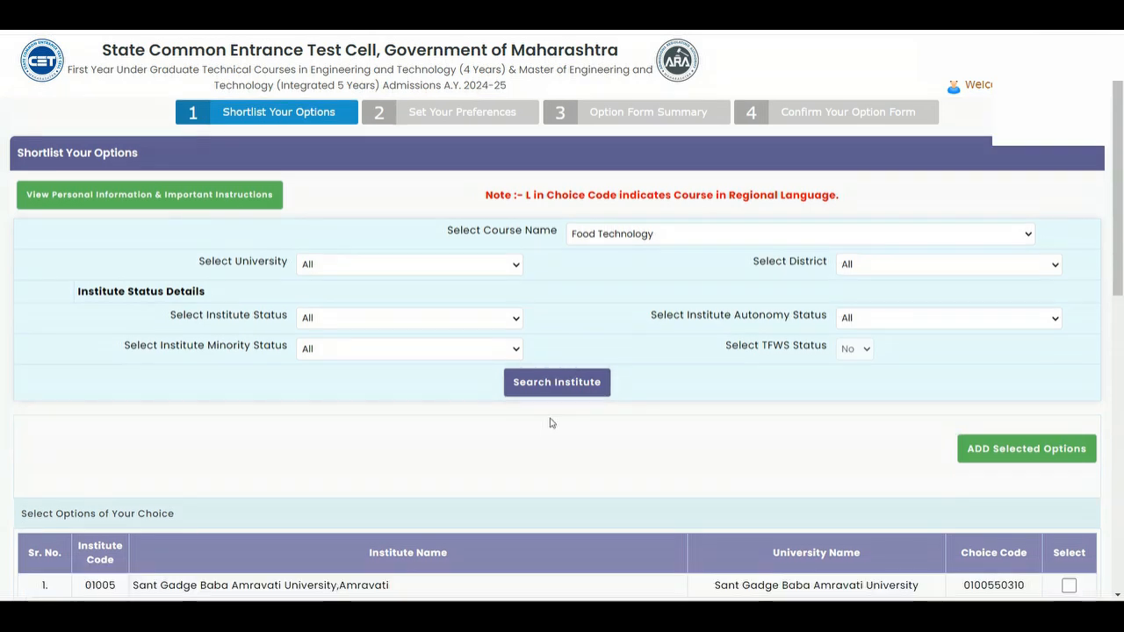
left_click_drag(1120, 236, 1121, 375)
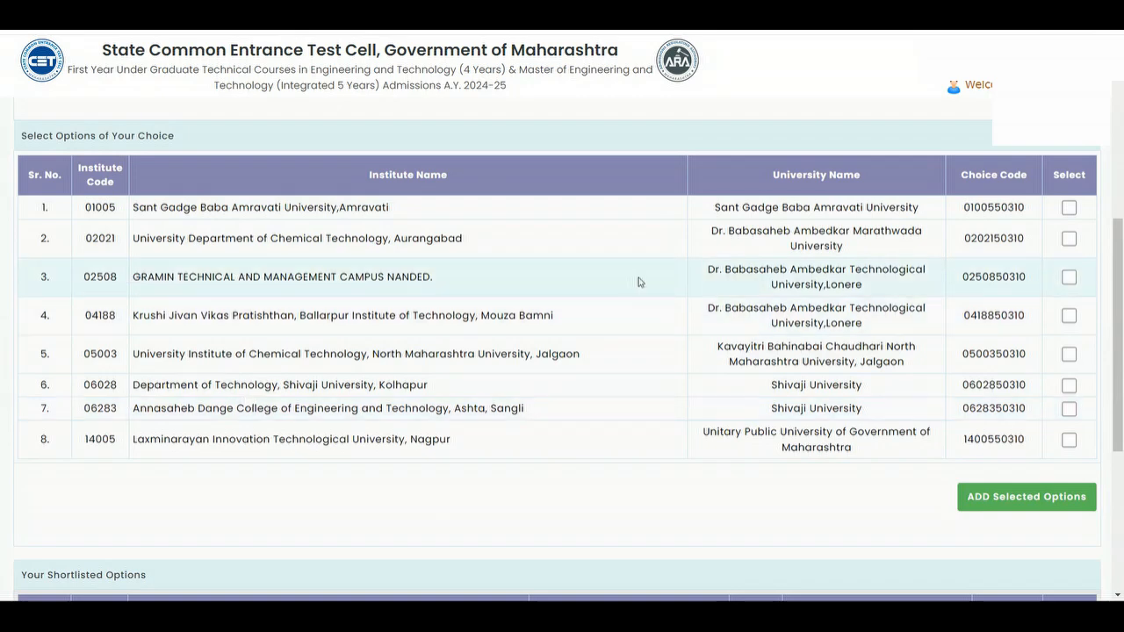
scroll(638, 282, "up", 4)
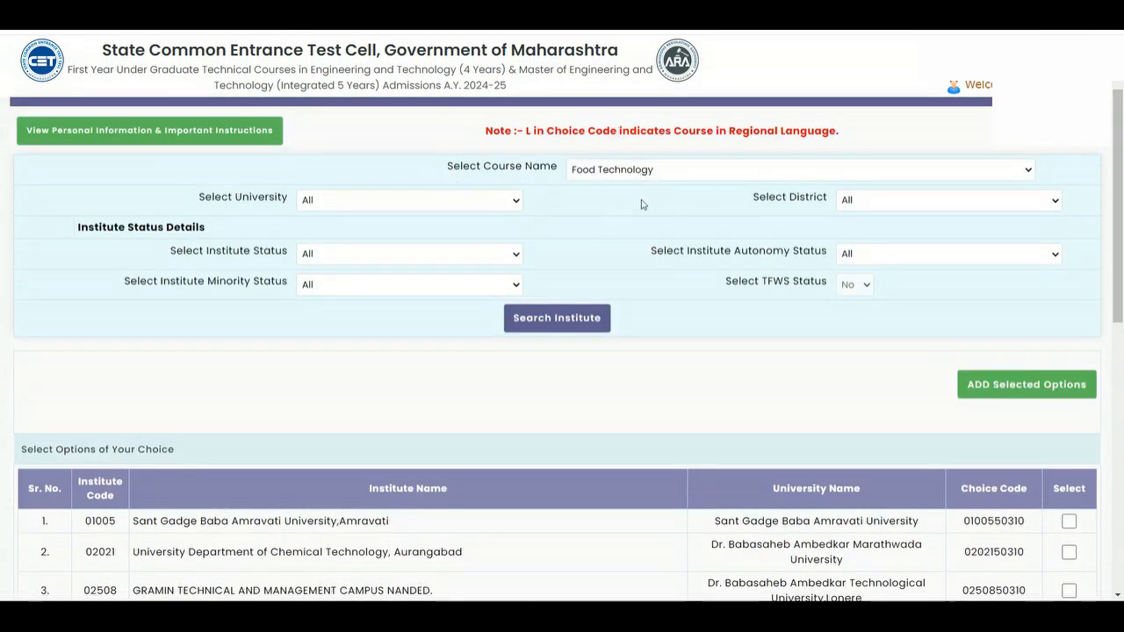
Select all eight Food Technology institutes, from 01005 to 14005, add them to the shortlisted options and check the updated shortlist
scroll(641, 204, "down", 5)
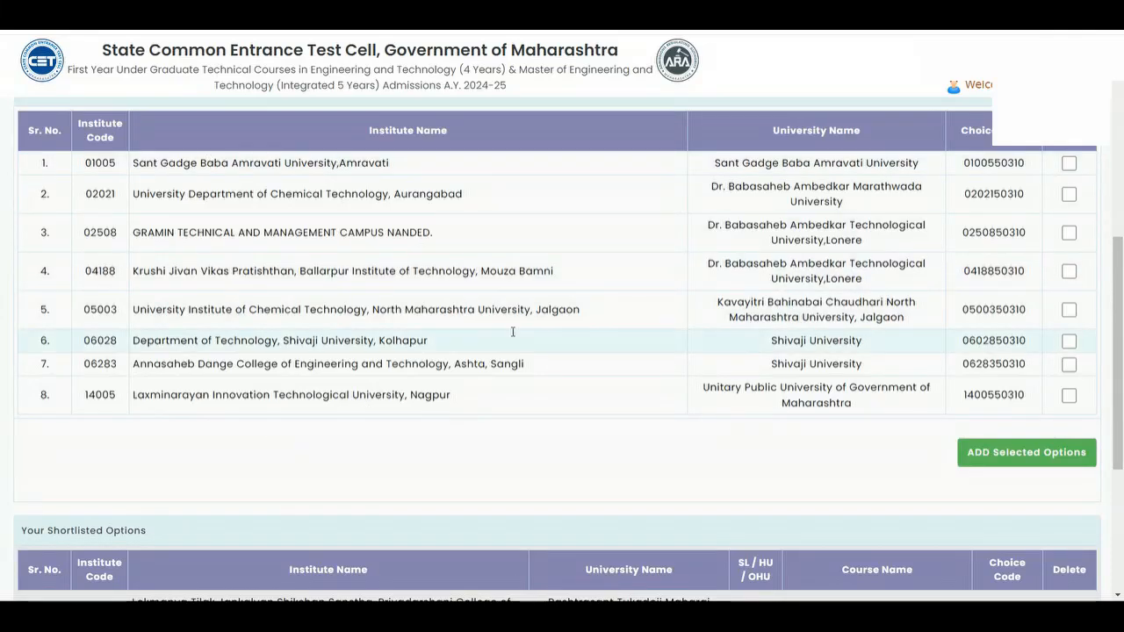
left_click(1069, 163)
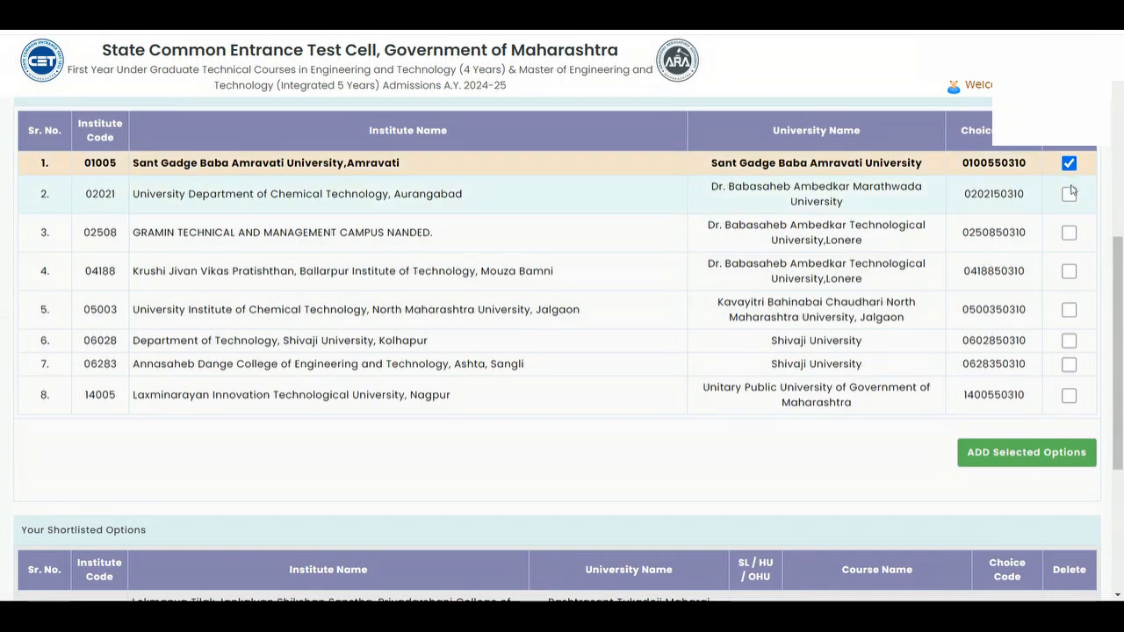
left_click(1068, 194)
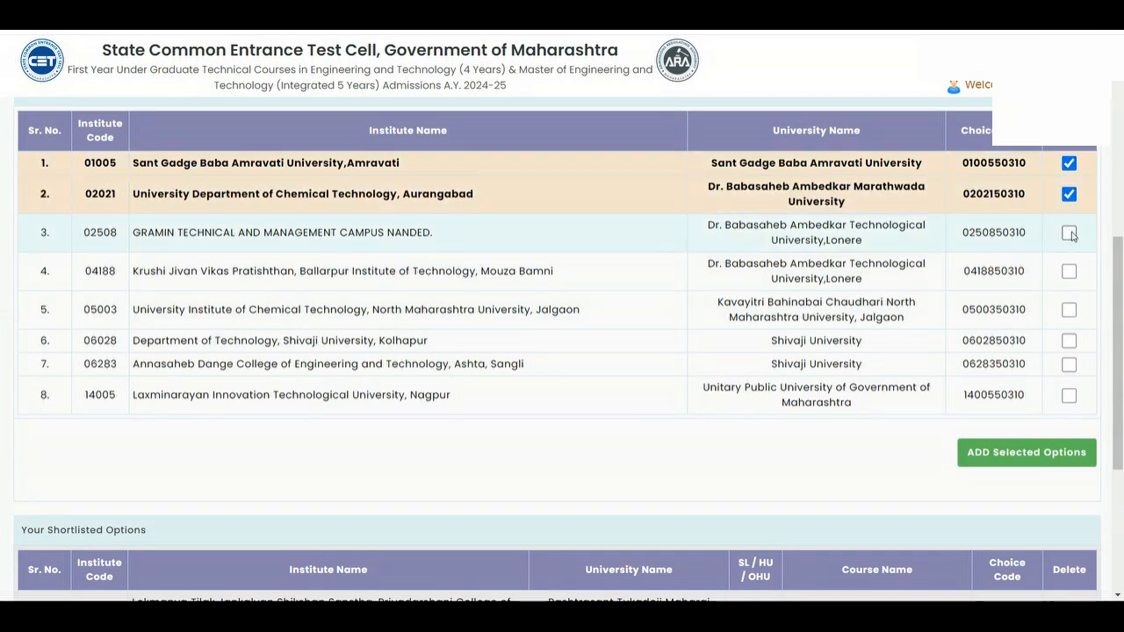
left_click(1069, 233)
left_click(1069, 271)
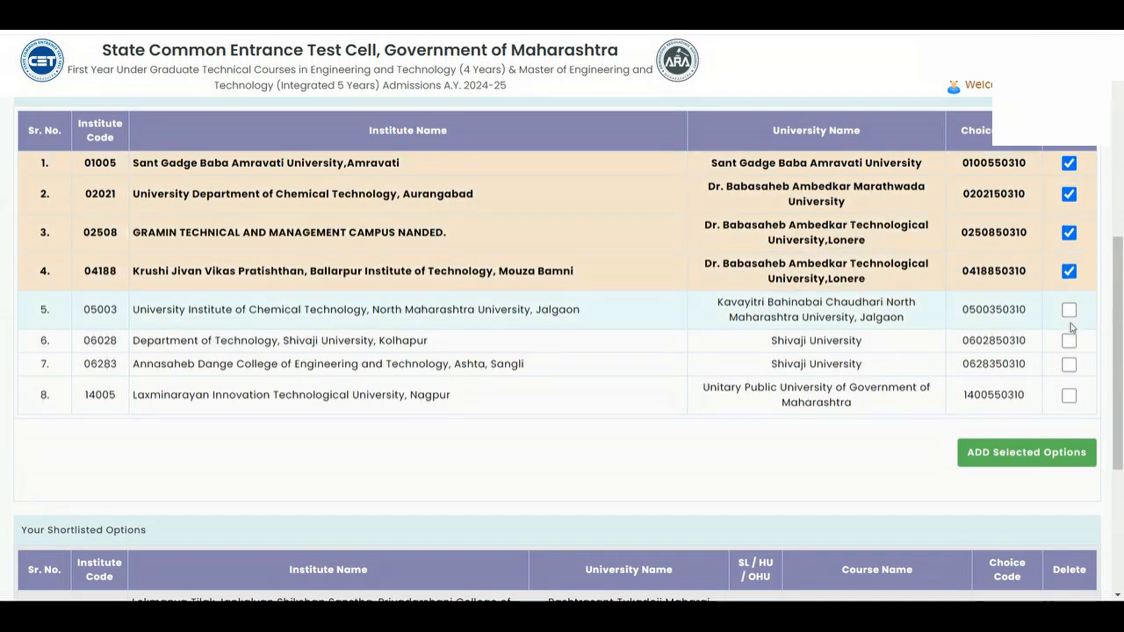
left_click(1069, 311)
left_click(1068, 341)
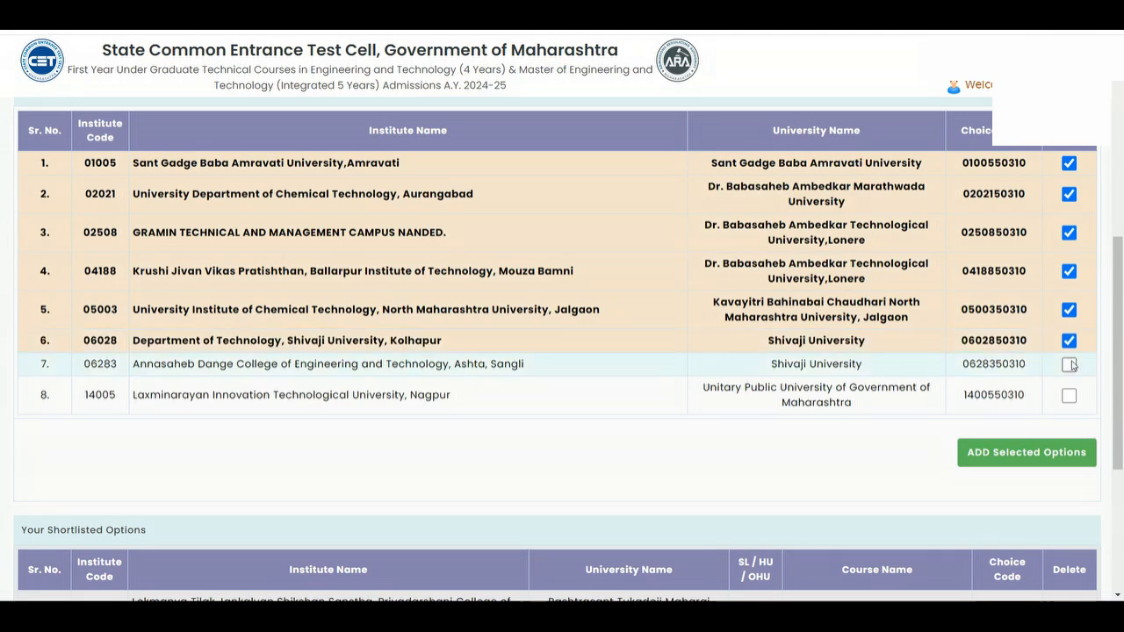
left_click(1069, 365)
left_click(1069, 395)
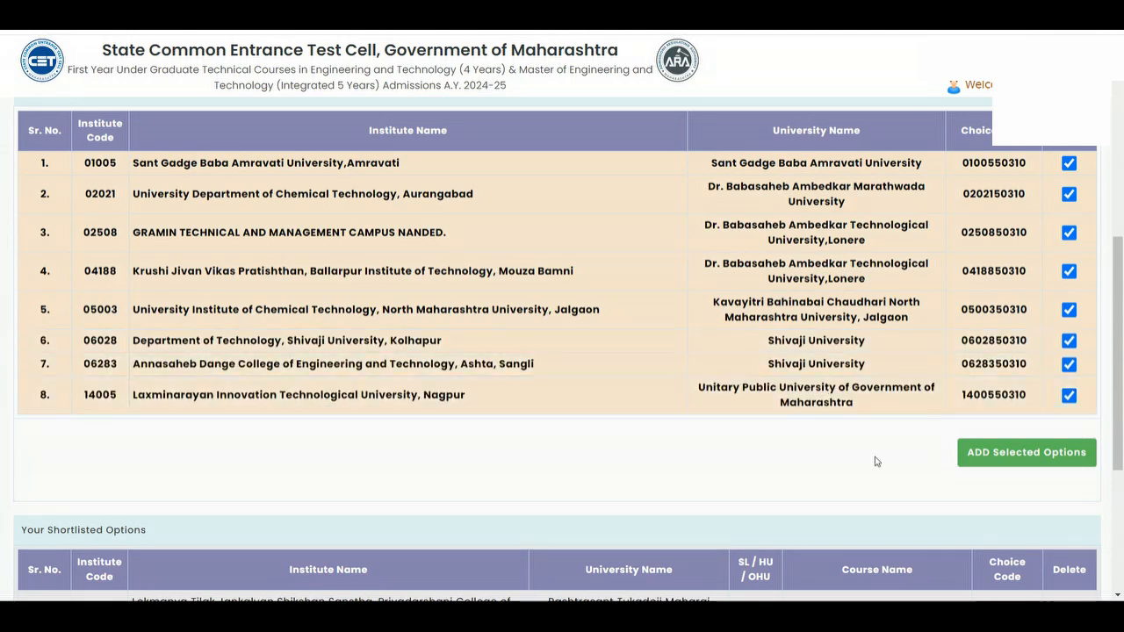
left_click(1017, 454)
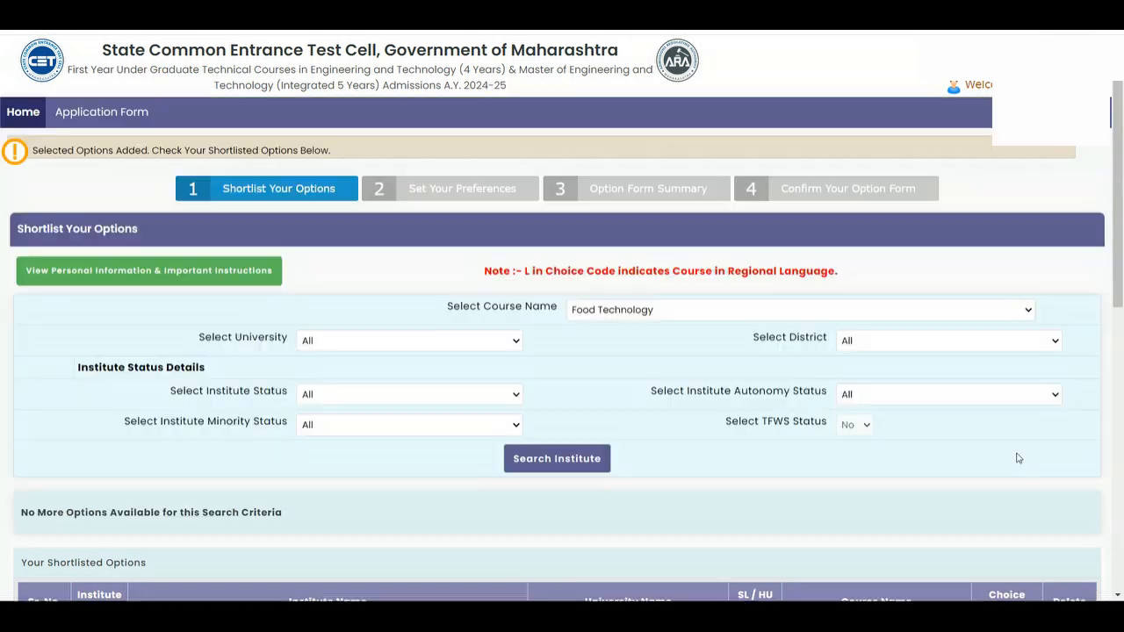
scroll(1122, 413, "down", 5)
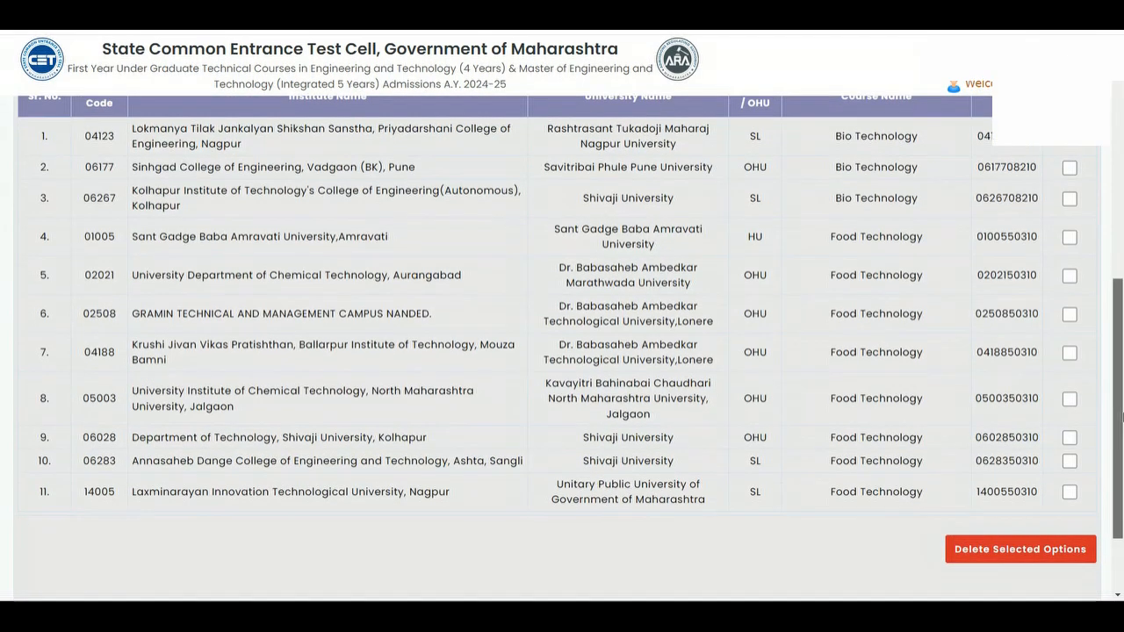
scroll(799, 289, "up", 1)
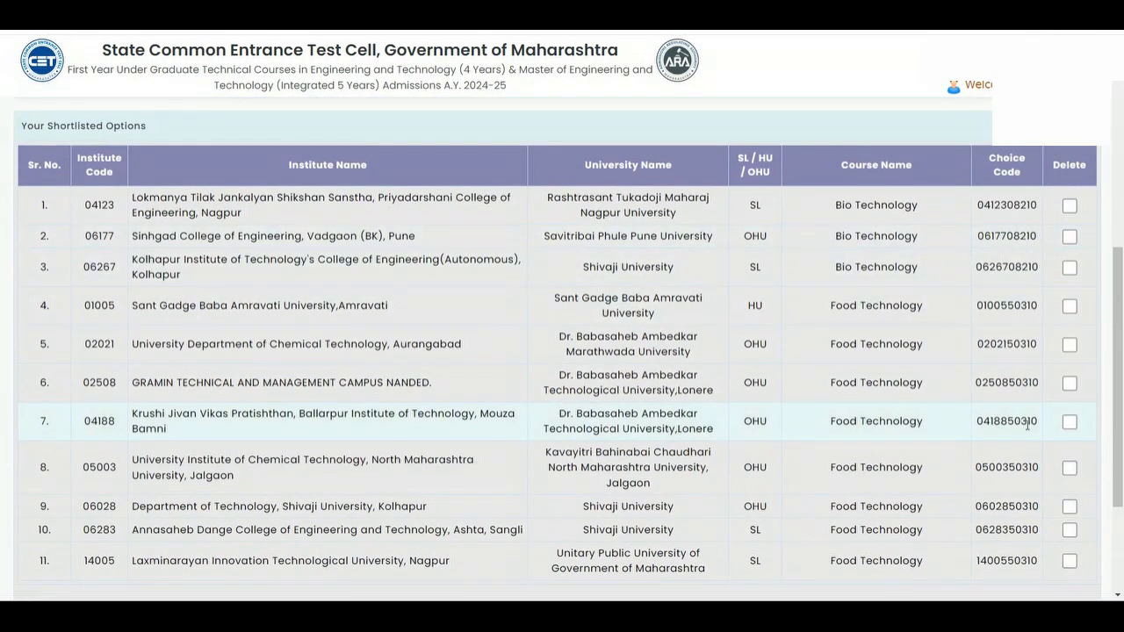
scroll(1121, 420, "down", 1)
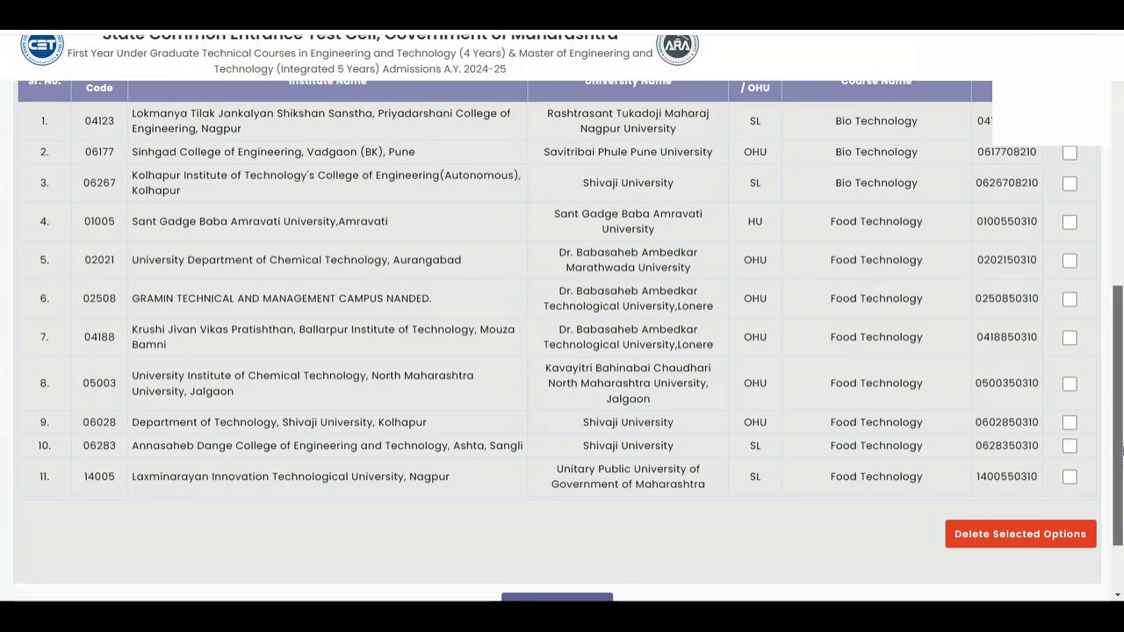
scroll(1122, 450, "down", 1)
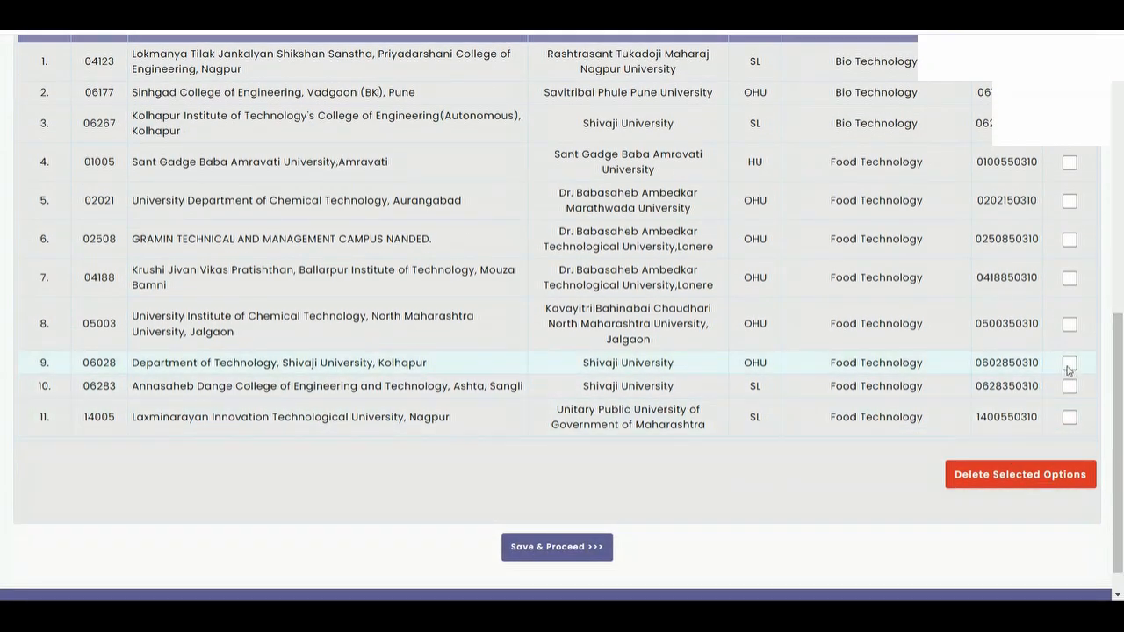
Search for Agricultural Engineering institutes and add G. S. Mandal's Maharashtra Institute of Technology, Aurangabad (02113) to the shortlisted options
left_click_drag(1118, 422, 1121, 176)
left_click(1026, 214)
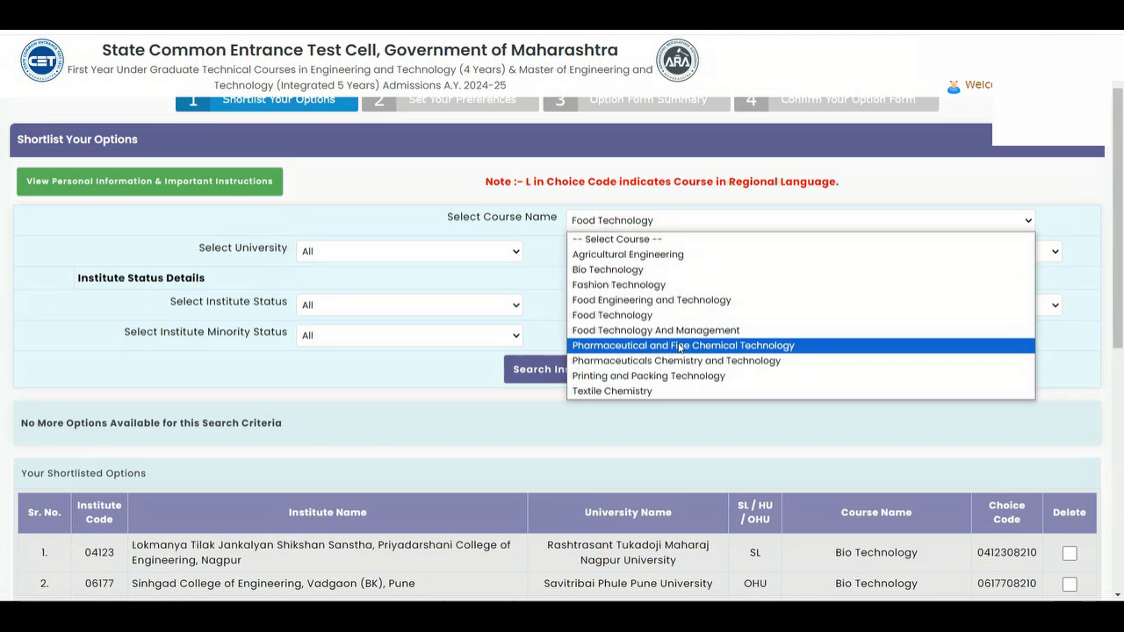
left_click(627, 253)
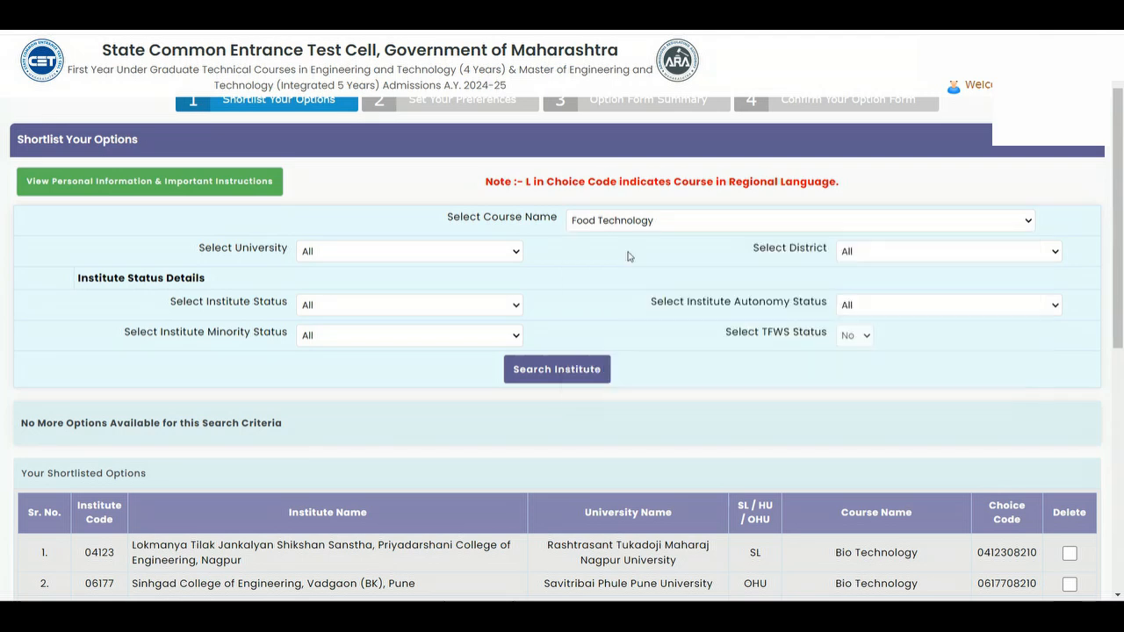
left_click(555, 369)
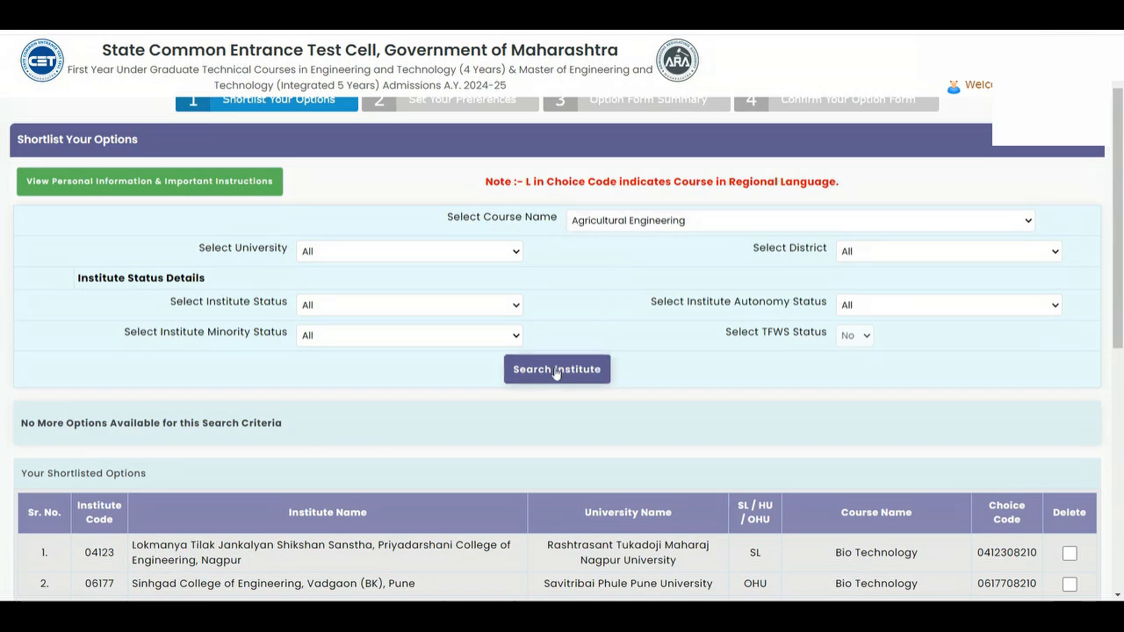
scroll(865, 376, "down", 2)
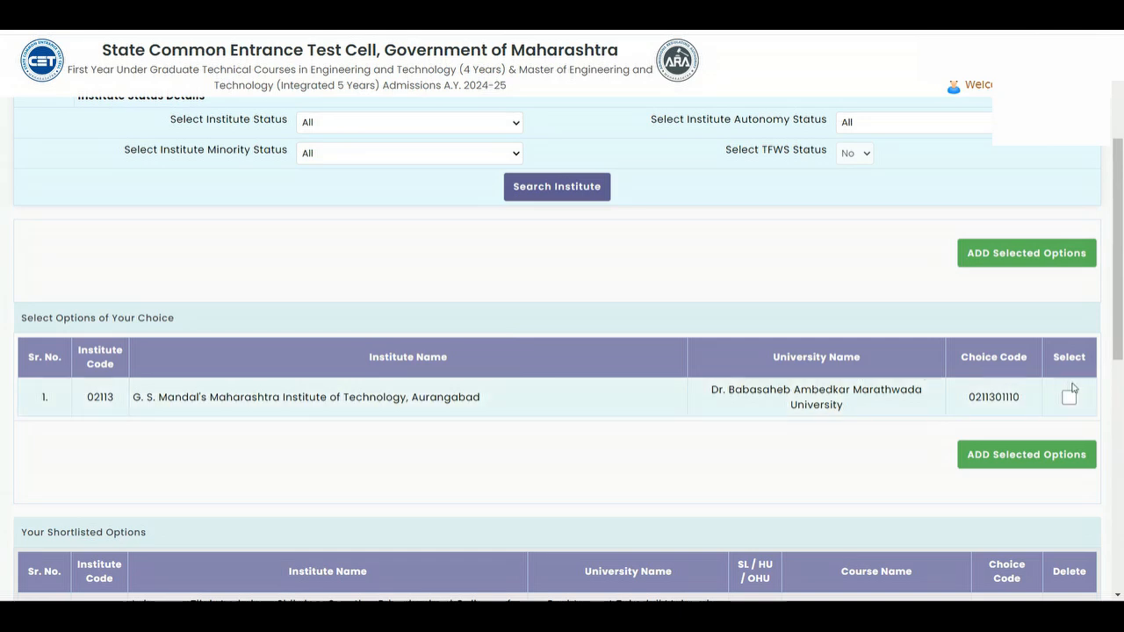
left_click(1069, 399)
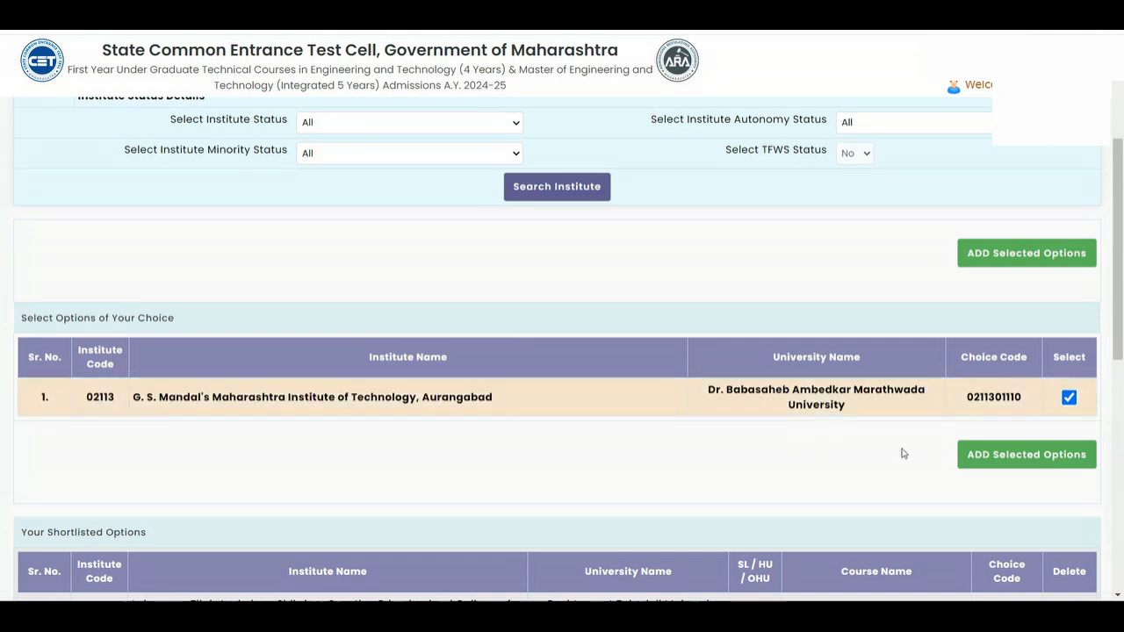
left_click(992, 454)
Review the complete list of shortlisted options, save it and proceed to setting the preferences
scroll(1122, 365, "down", 10)
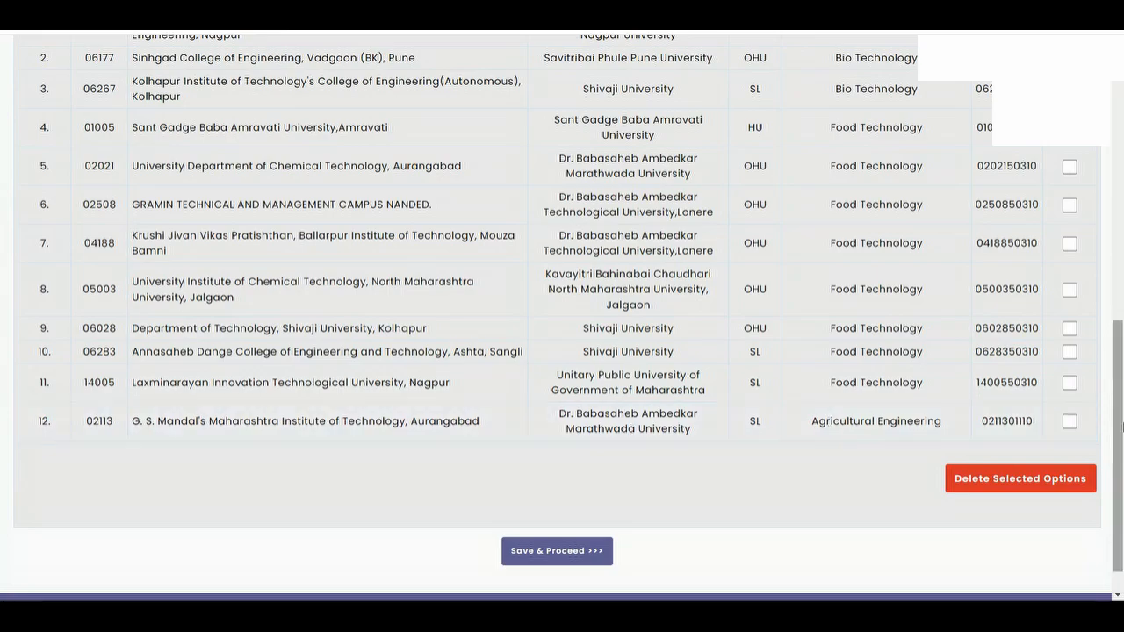
scroll(1122, 402, "up", 6)
scroll(1121, 402, "down", 5)
scroll(1121, 402, "up", 5)
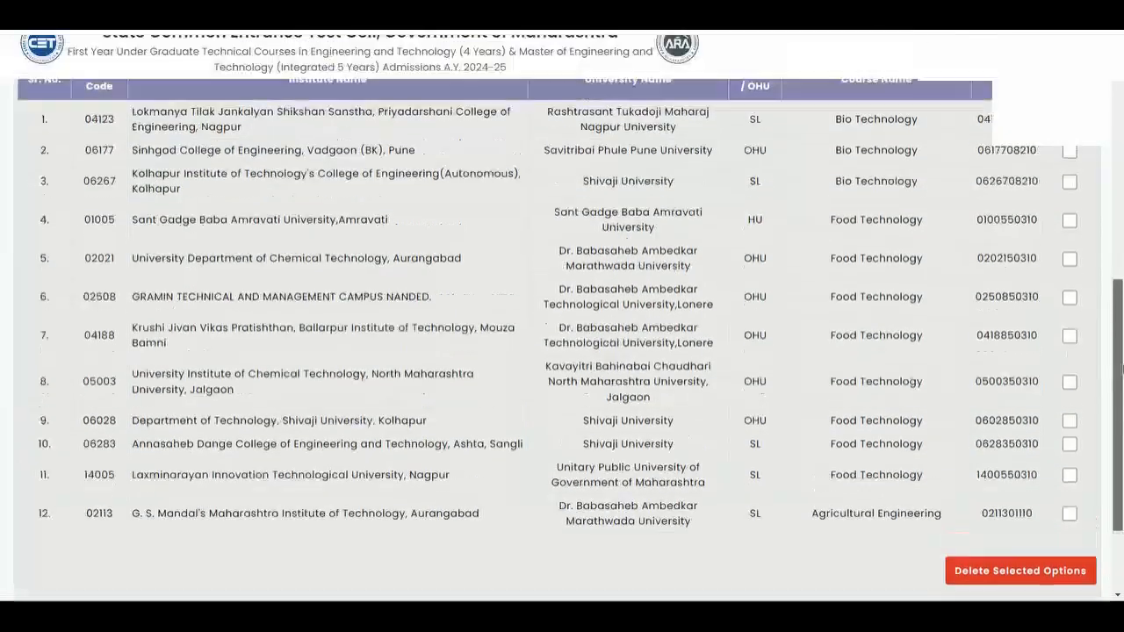
scroll(1121, 401, "down", 8)
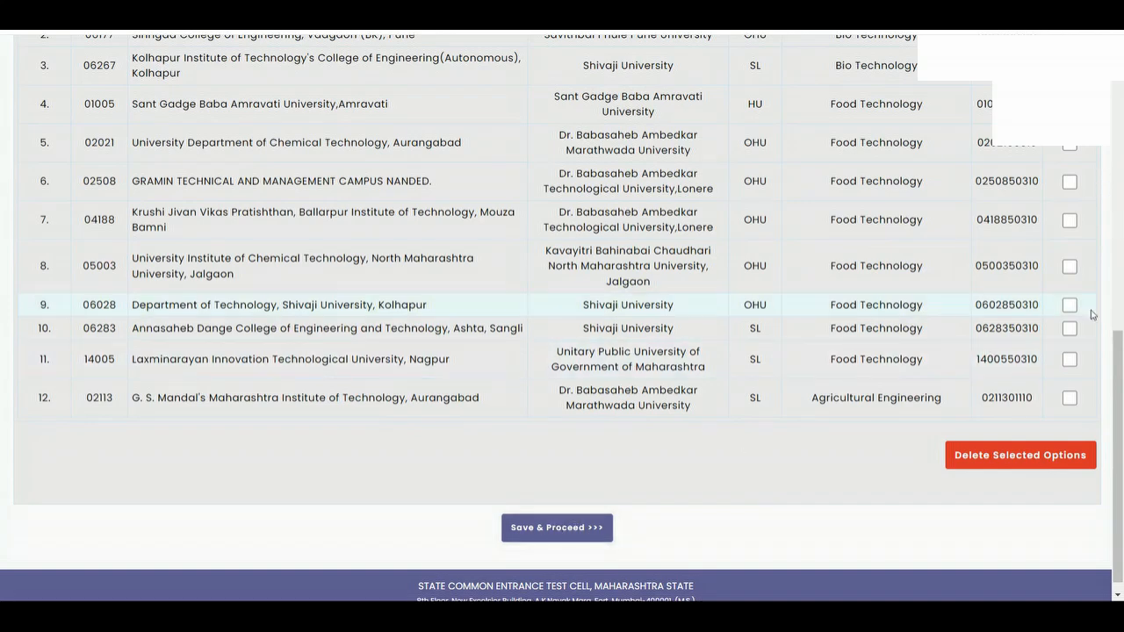
left_click(555, 527)
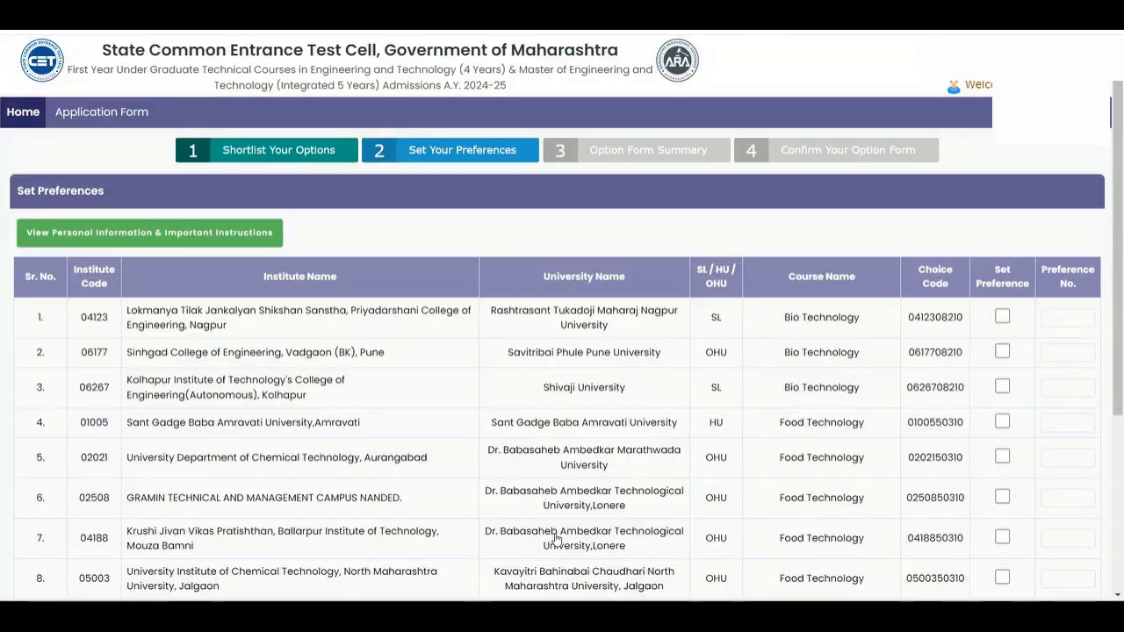
Set Ballarpur Institute of Technology, Mouza Bamni (04188) as preference 1 and Annasaheb Dange College, Ashta (06283) as preference 2
left_click_drag(1118, 151, 1122, 258)
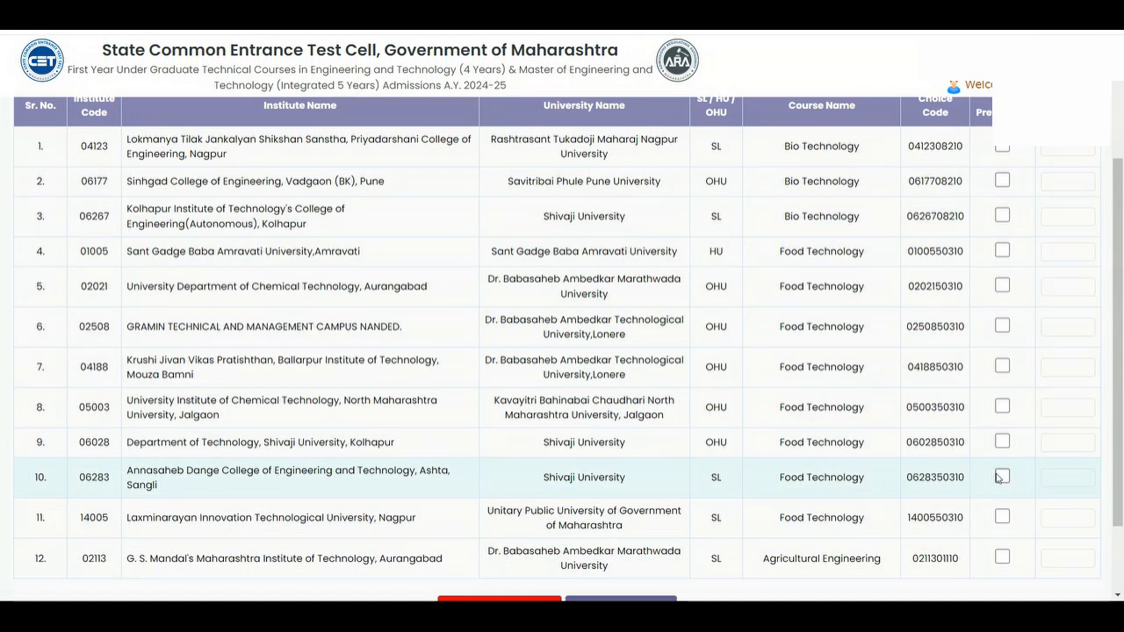
left_click(1002, 367)
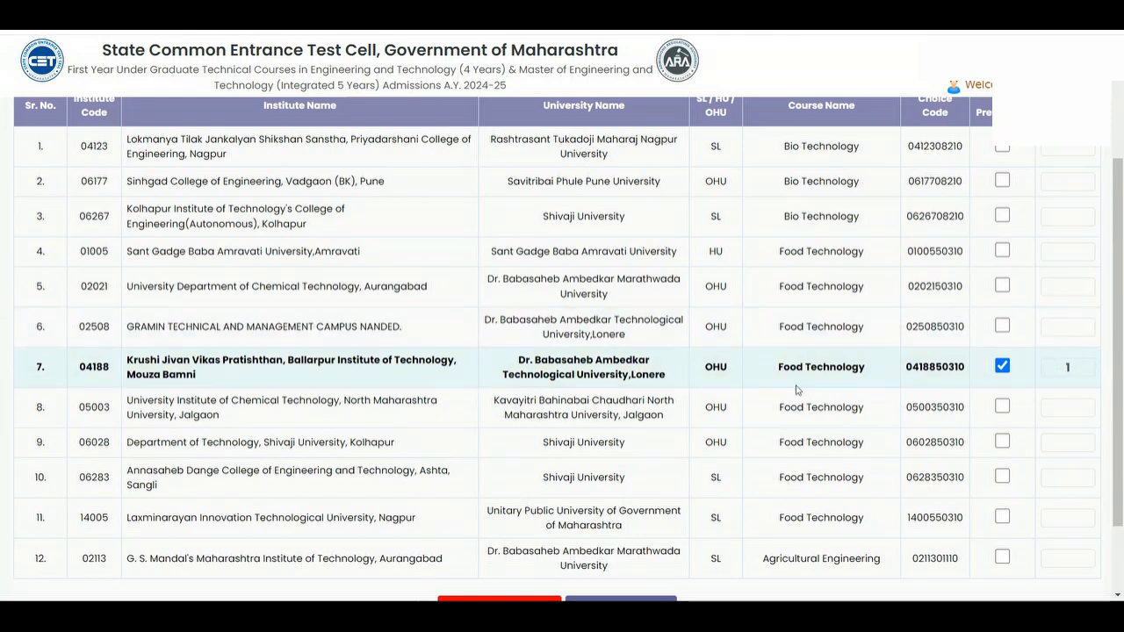
left_click(1002, 478)
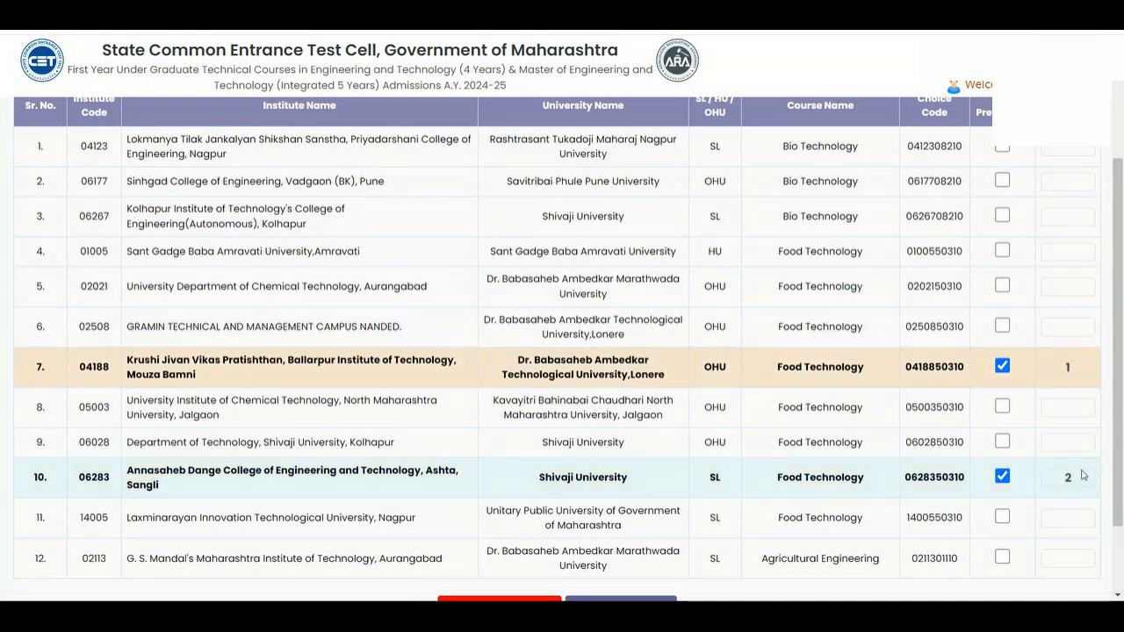
Set Sinhgad College of Engineering, Vadgaon (06177) as the third preference, and clear the preference of Ballarpur Institute of Technology (04188)
scroll(1089, 279, "up", 1)
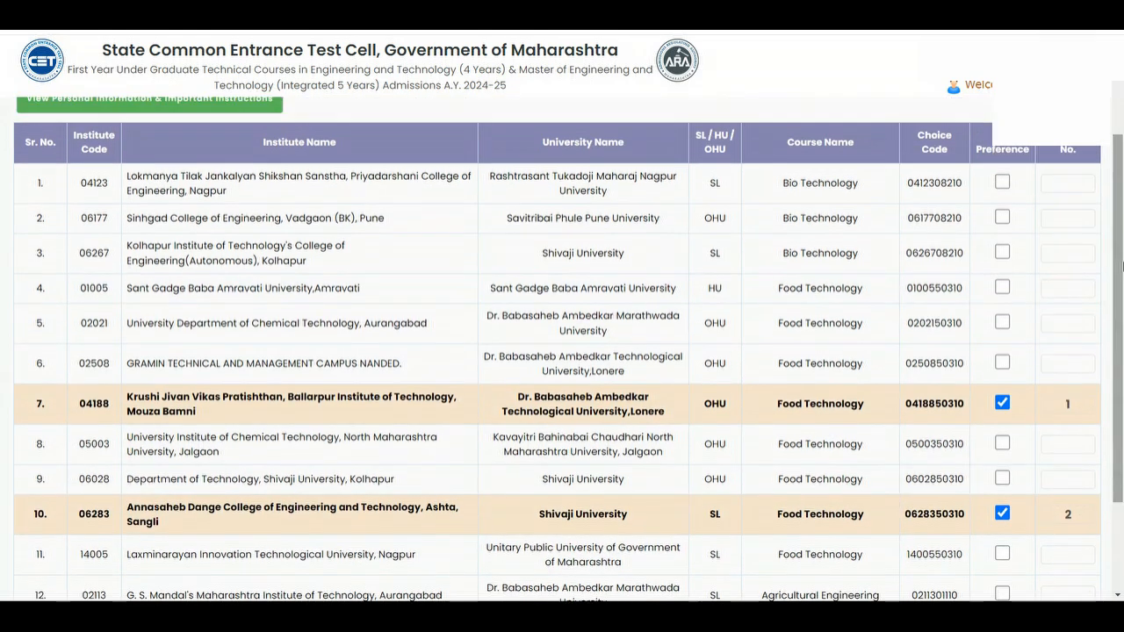
double_click(1081, 150)
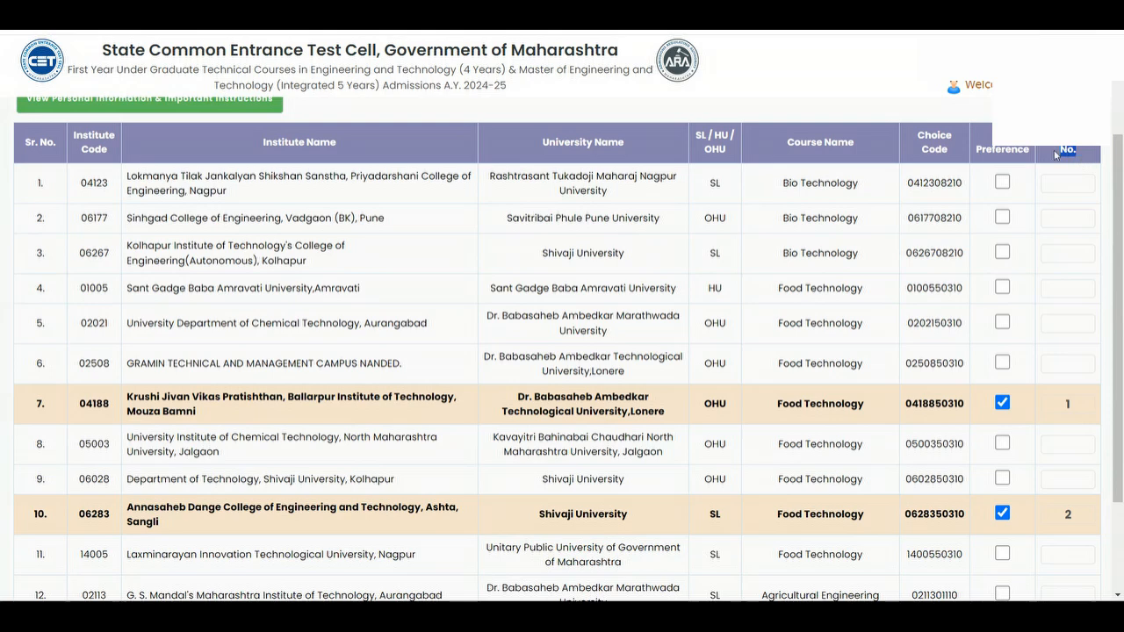
left_click(1096, 160)
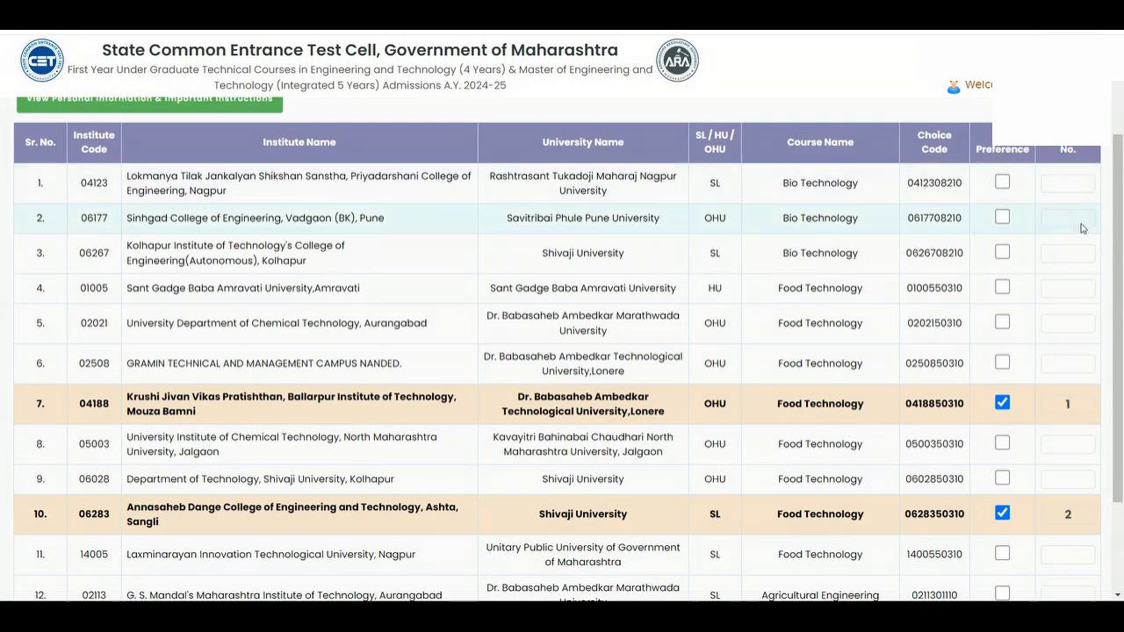
scroll(1097, 380, "down", 2)
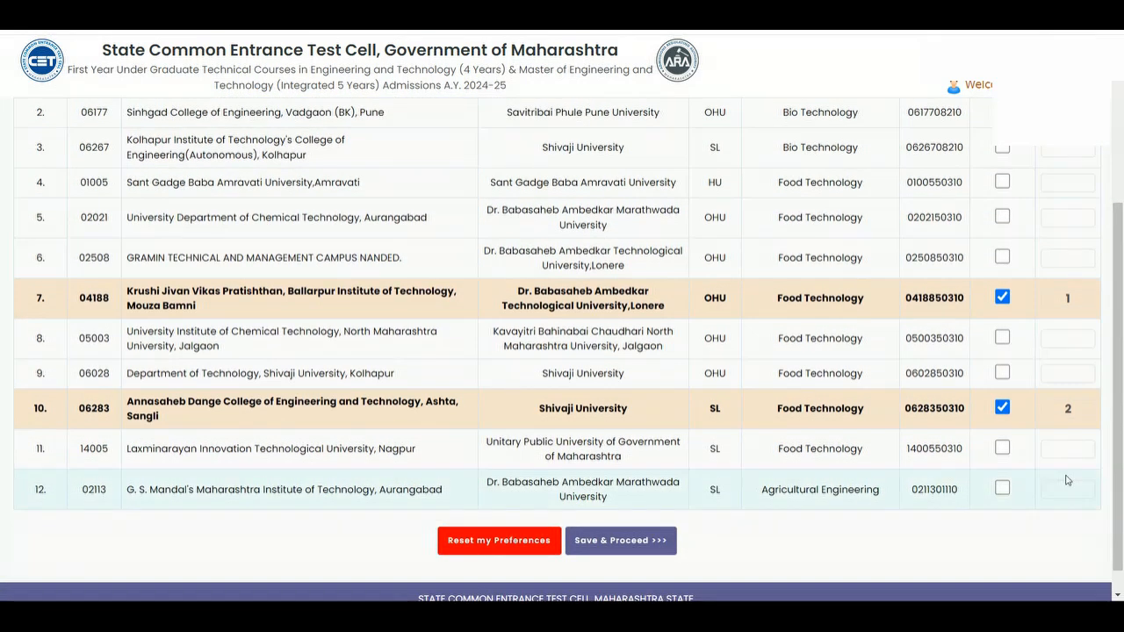
scroll(1084, 372, "up", 3)
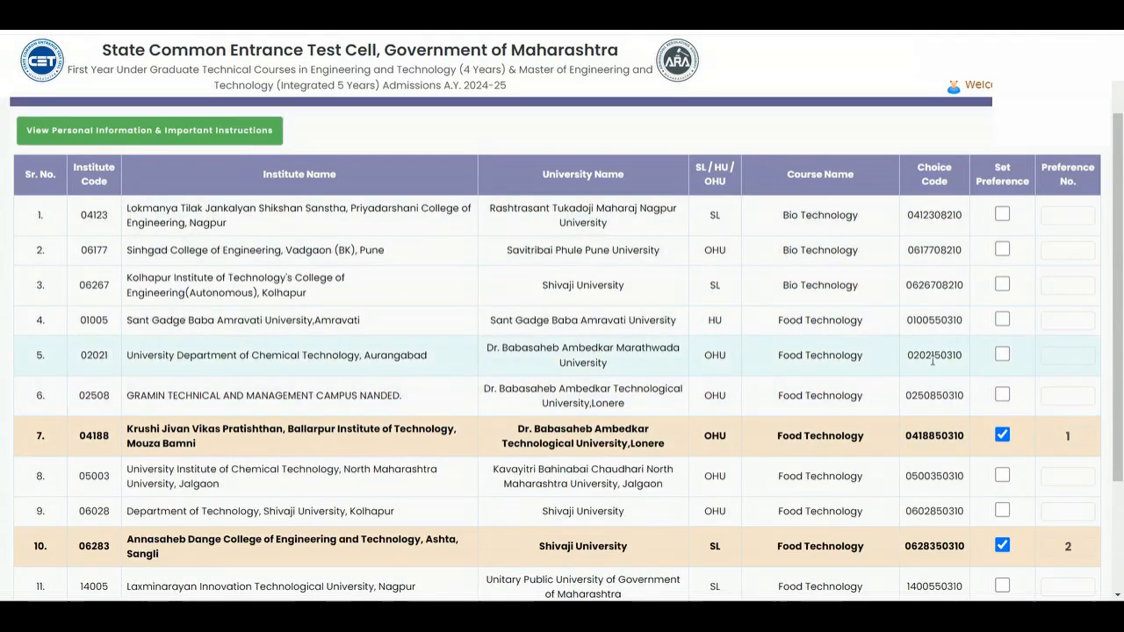
left_click(1002, 250)
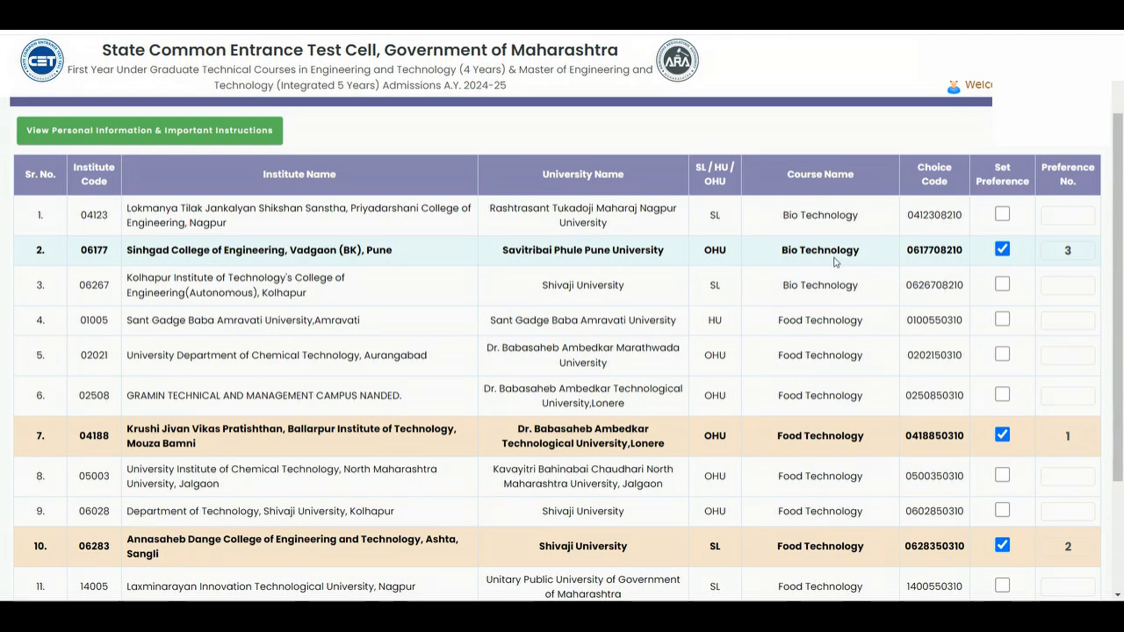
scroll(836, 261, "down", 2)
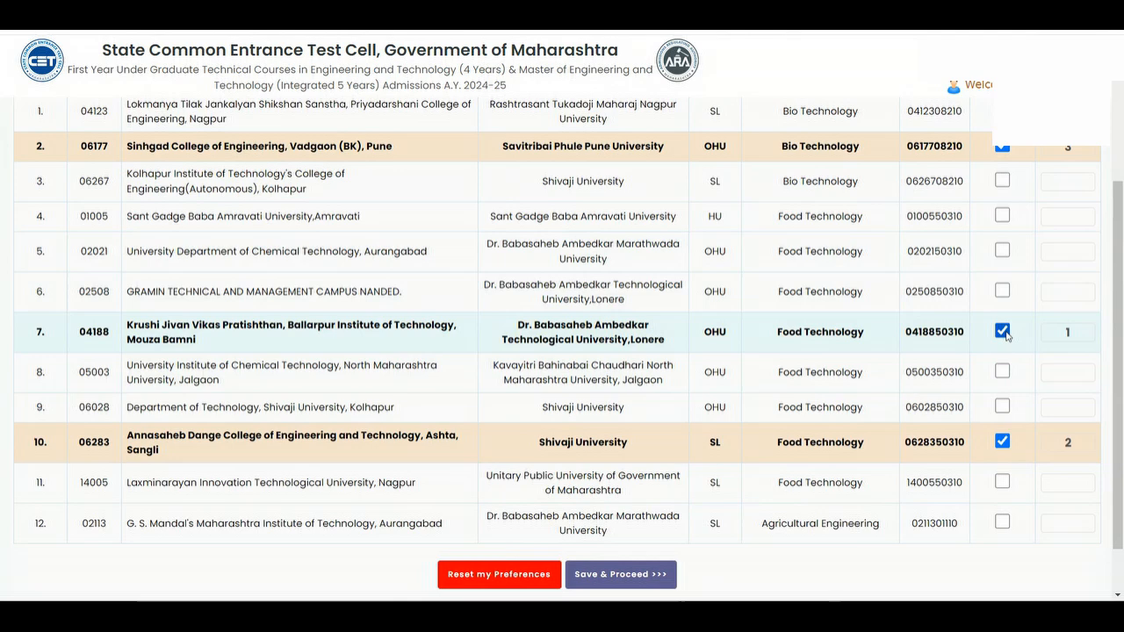
left_click(1003, 332)
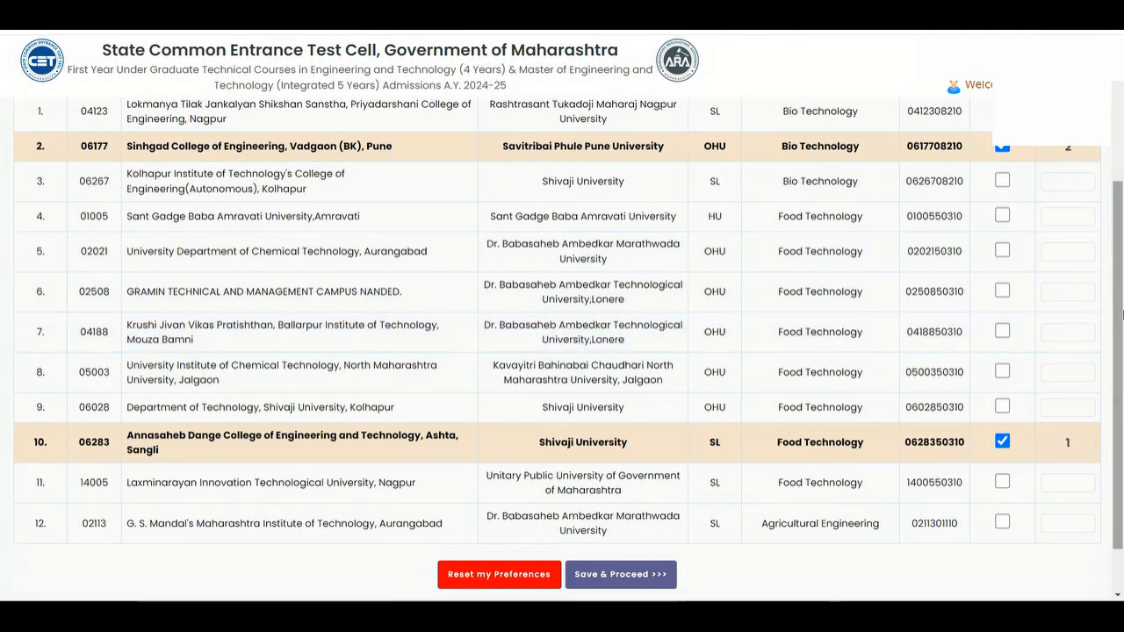
Assign preferences 3 to 9, in this order, to institutes 02021, 01005, 06267, 02508, 04188, 05003 and 04123
scroll(1121, 233, "up", 2)
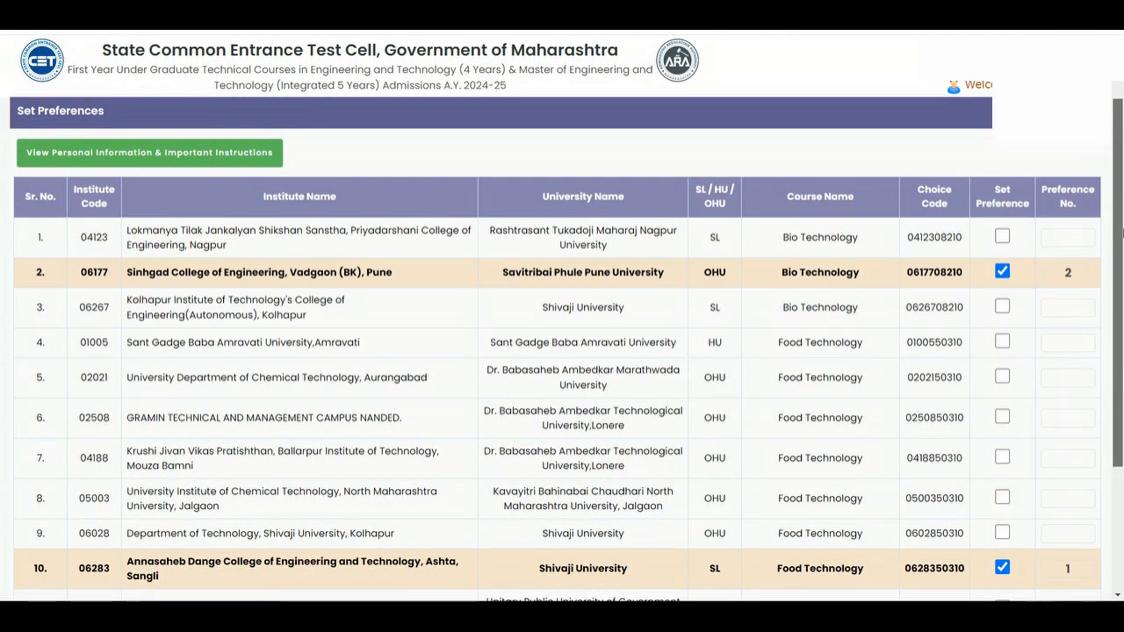
left_click(1002, 376)
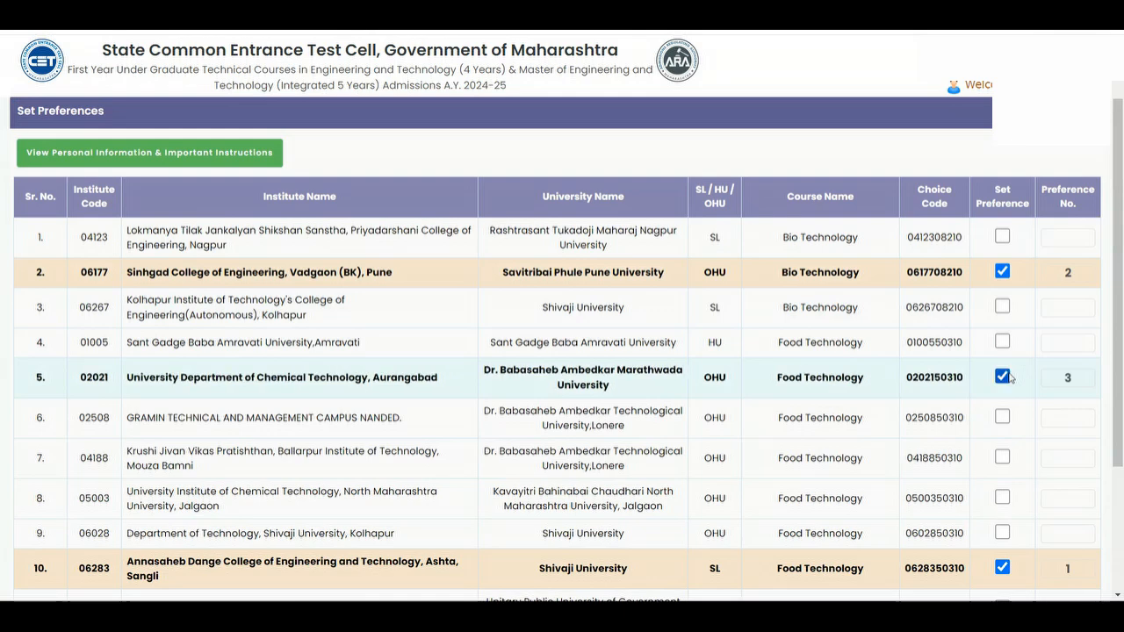
left_click(1003, 341)
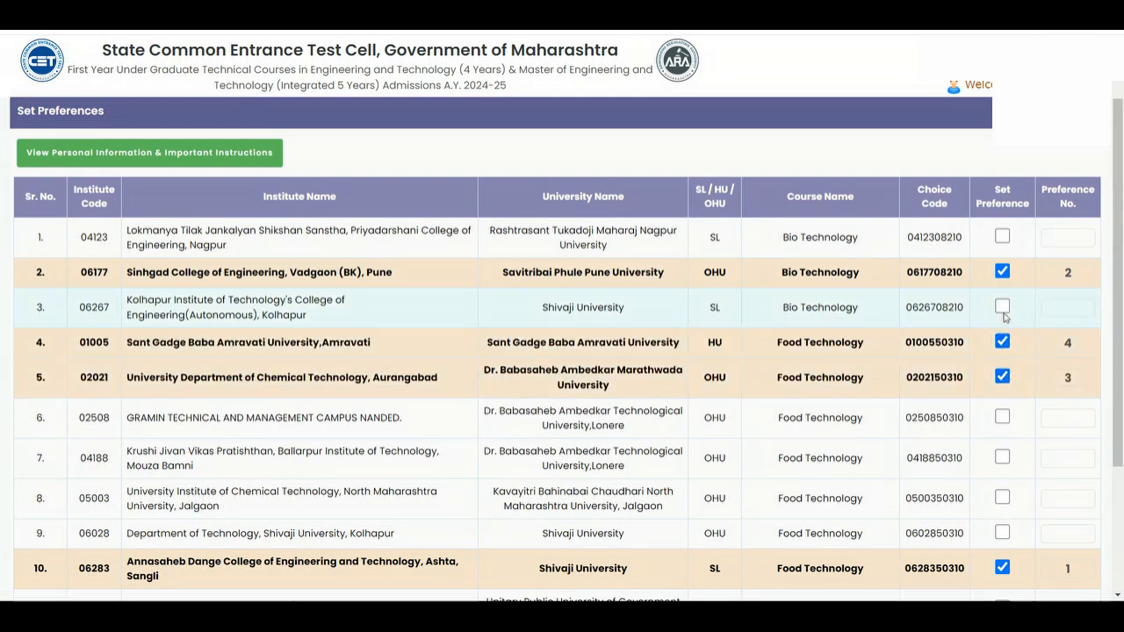
left_click(1003, 306)
left_click(1002, 415)
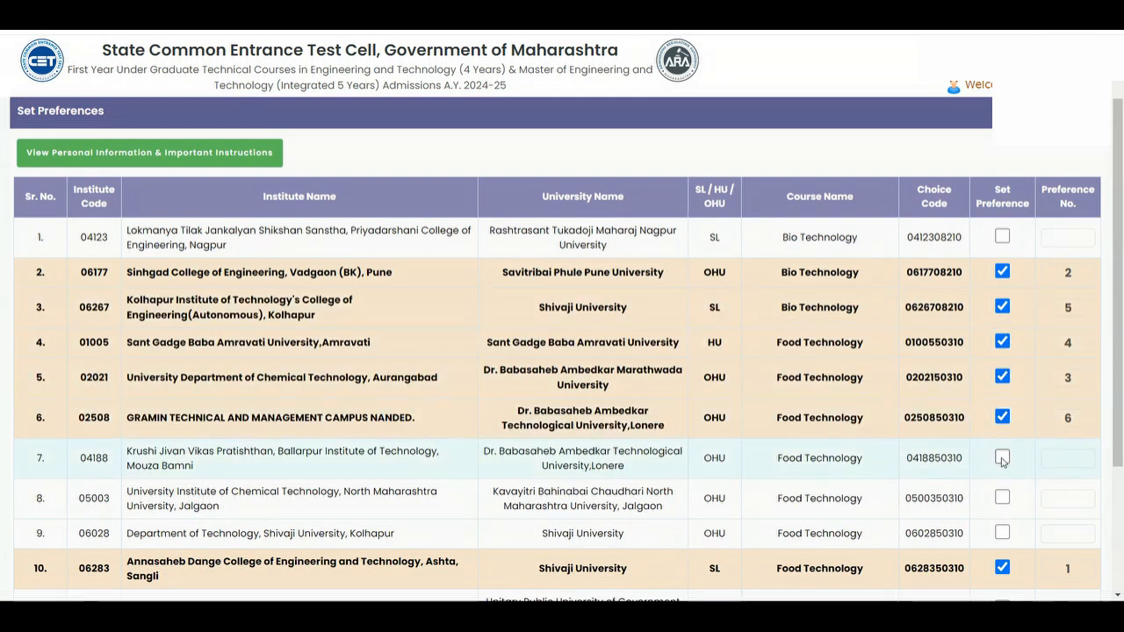
left_click(1003, 457)
left_click(1003, 497)
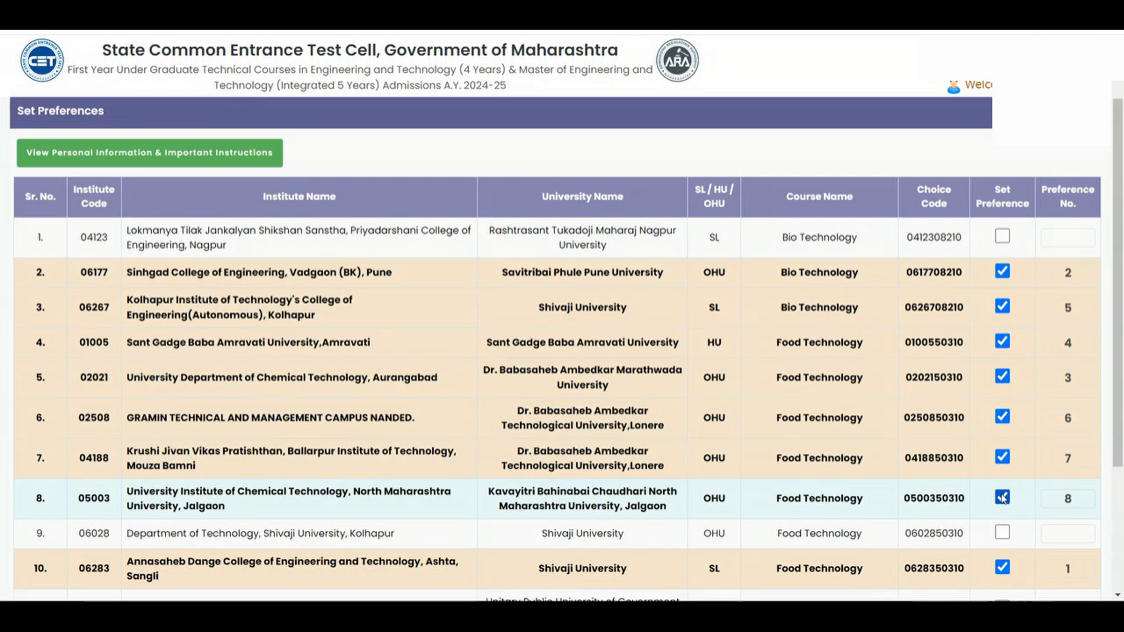
left_click(1003, 237)
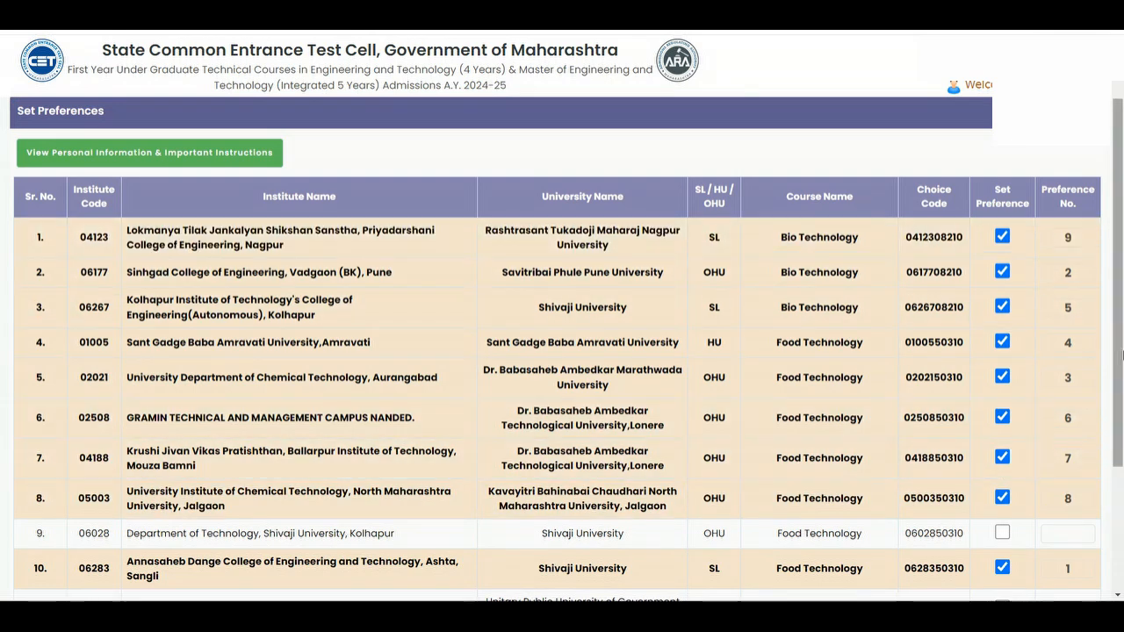
Assign preferences 10, 11 and 12 to institutes 06028 (Kolhapur), 14005 (Nagpur) and 02113 (Aurangabad) respectively
scroll(1122, 354, "down", 1)
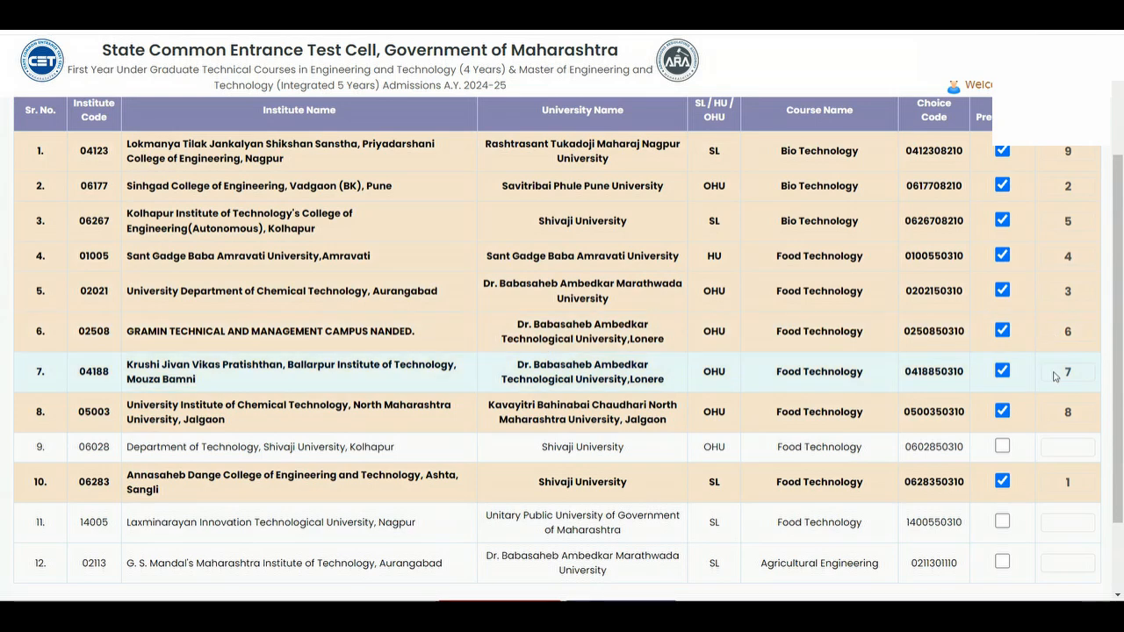
scroll(1101, 358, "down", 2)
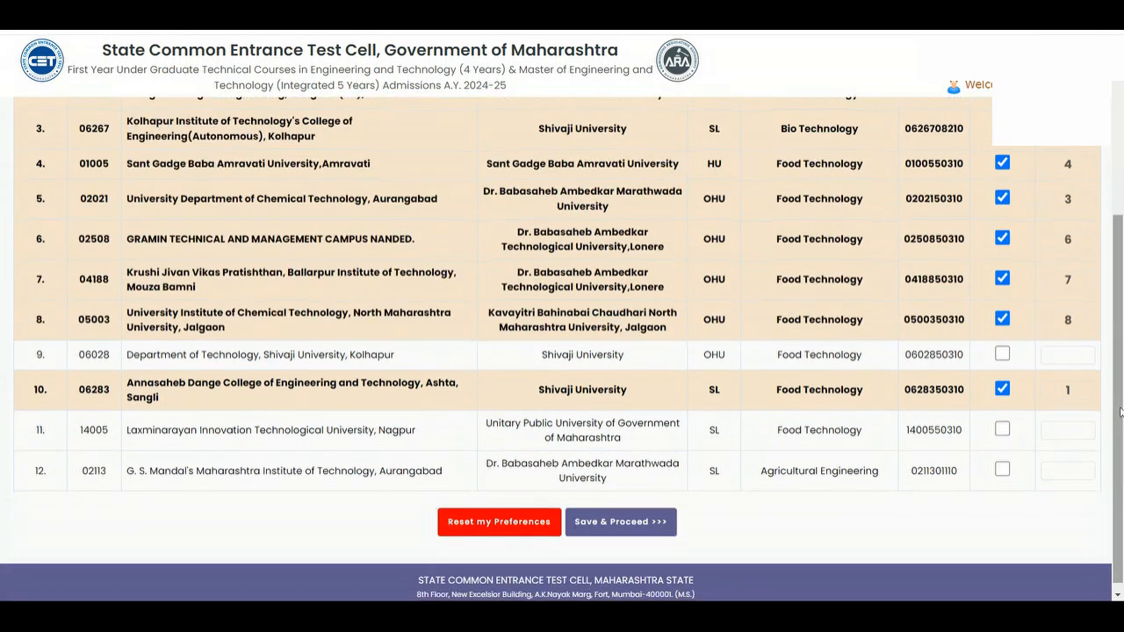
left_click(1001, 354)
left_click(1001, 429)
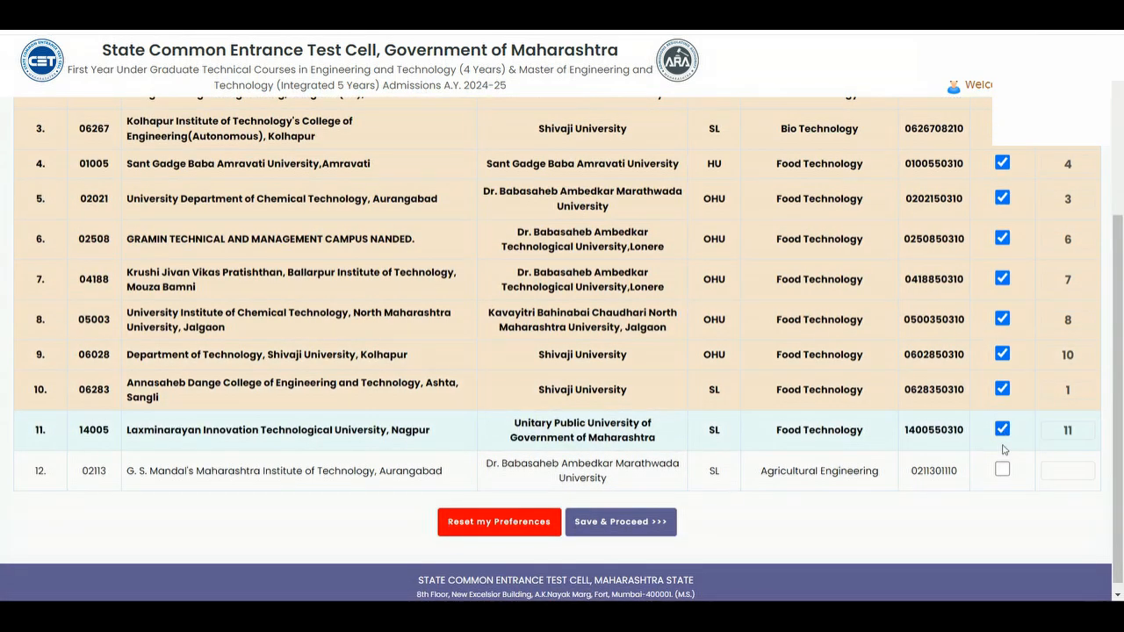
left_click(1002, 470)
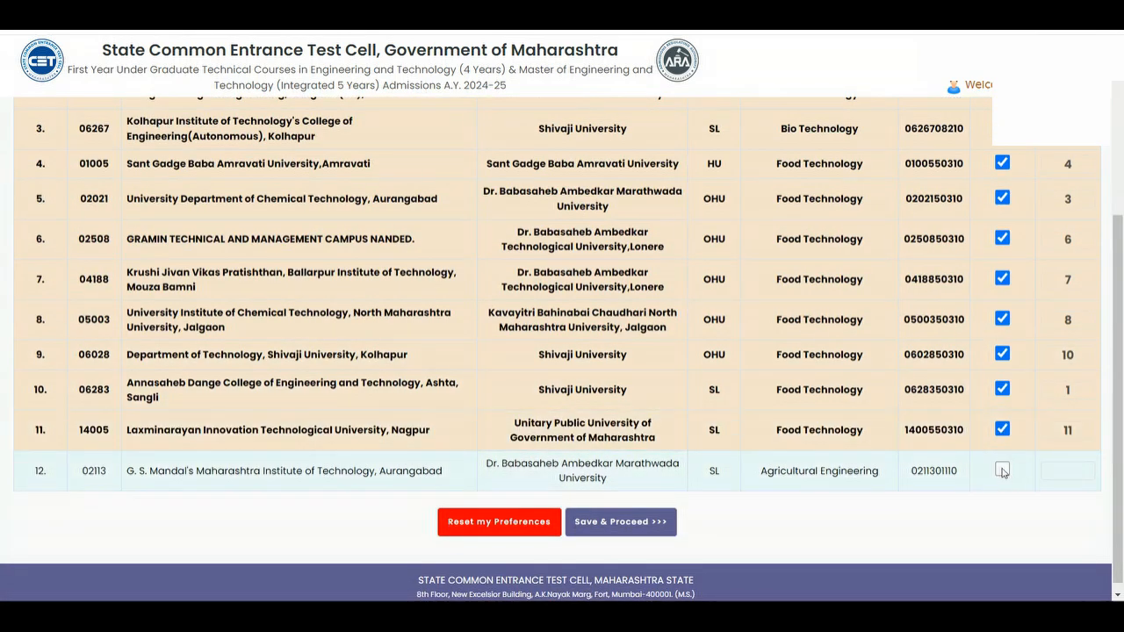
left_click(622, 523)
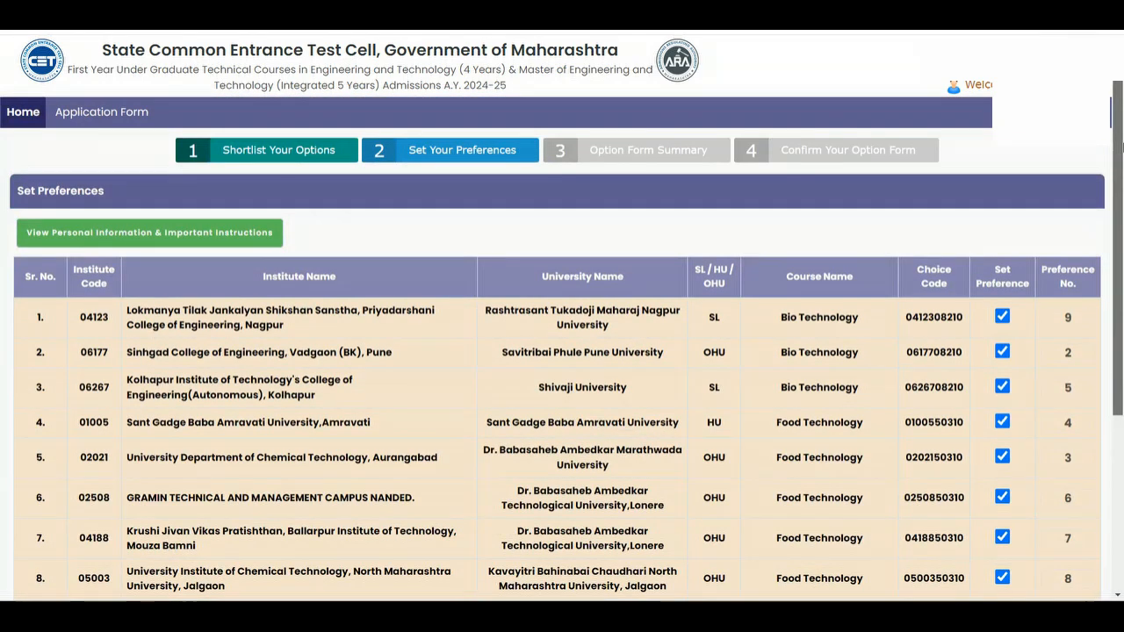
Check the preference numbers across the full list of institutes and reset all the preferences
left_click_drag(1122, 147, 1121, 378)
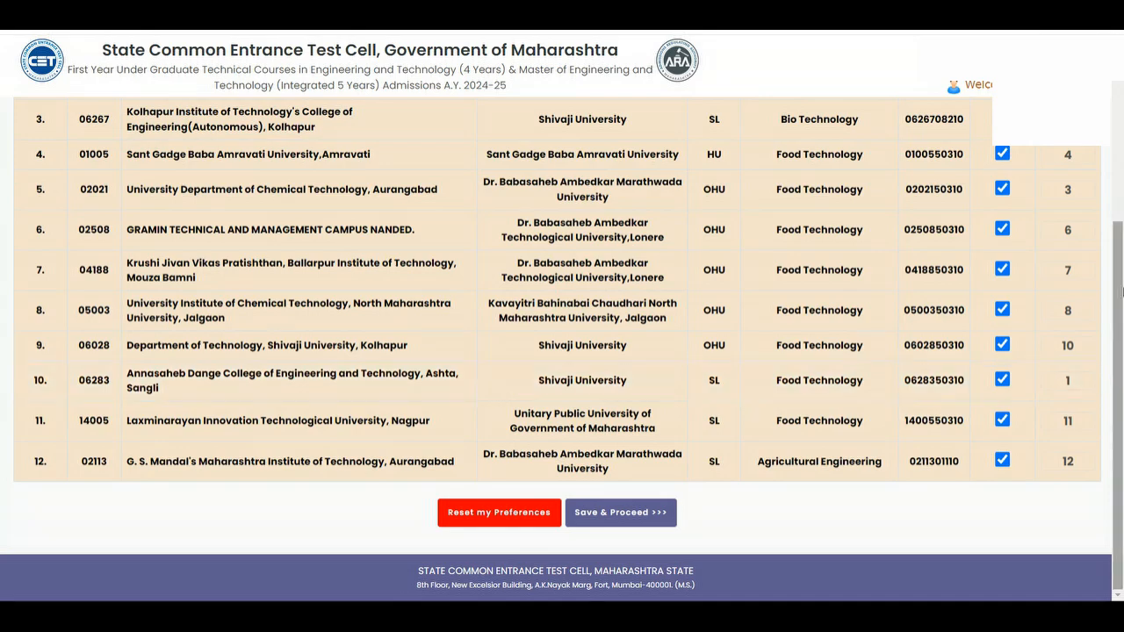
left_click_drag(1121, 378, 1122, 192)
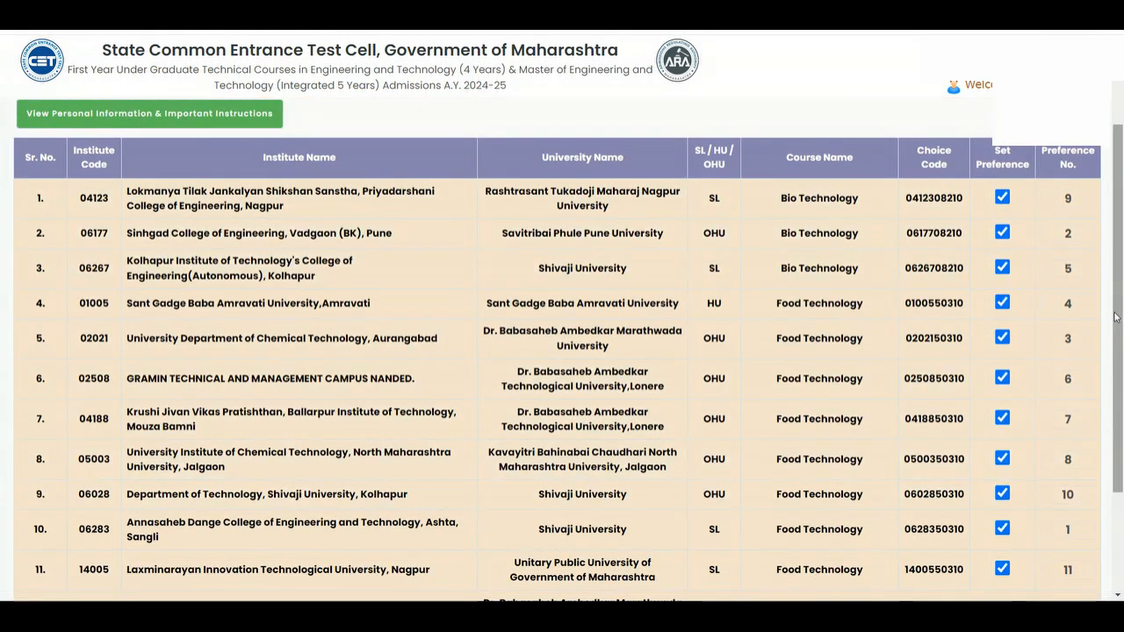
left_click_drag(1118, 317, 1122, 417)
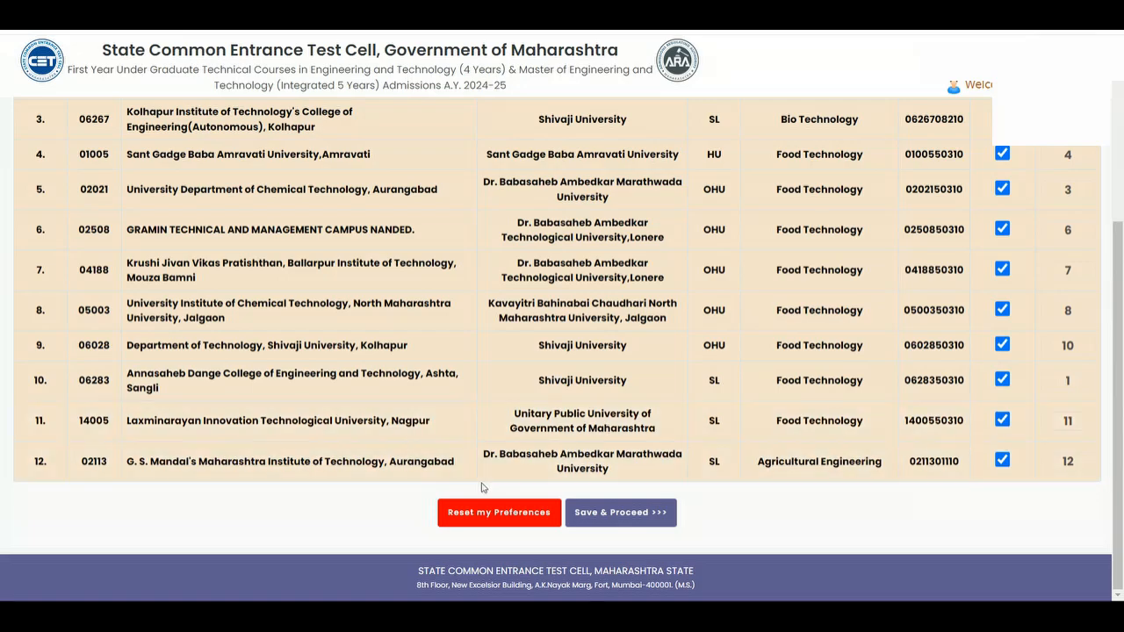
left_click_drag(1118, 404, 1118, 263)
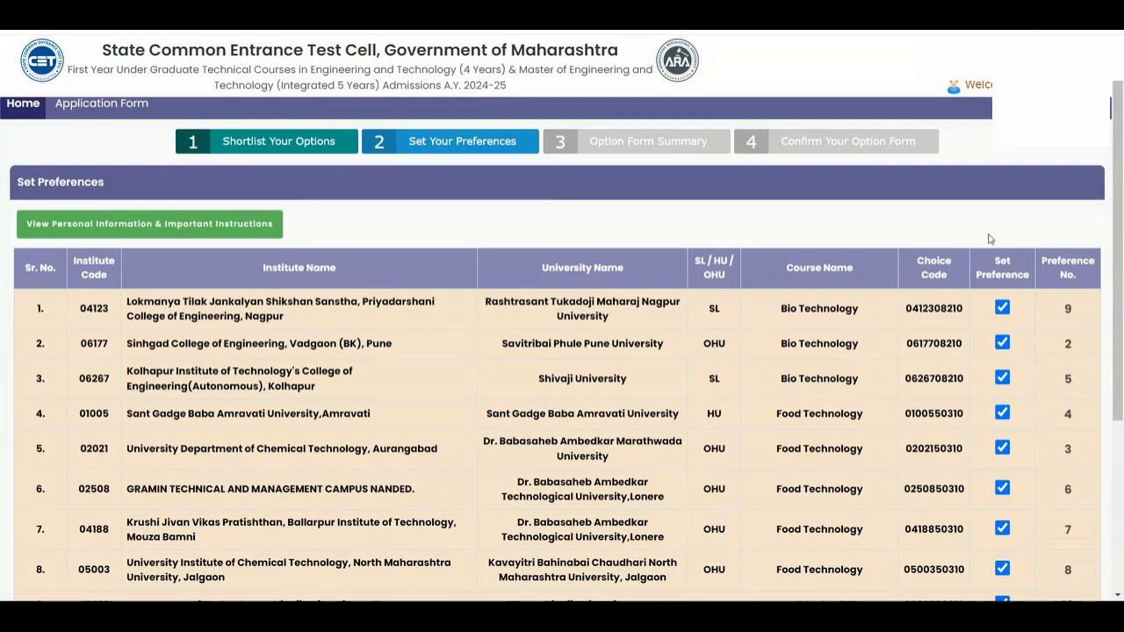
left_click_drag(1117, 298, 1120, 369)
scroll(1019, 418, "down", 3)
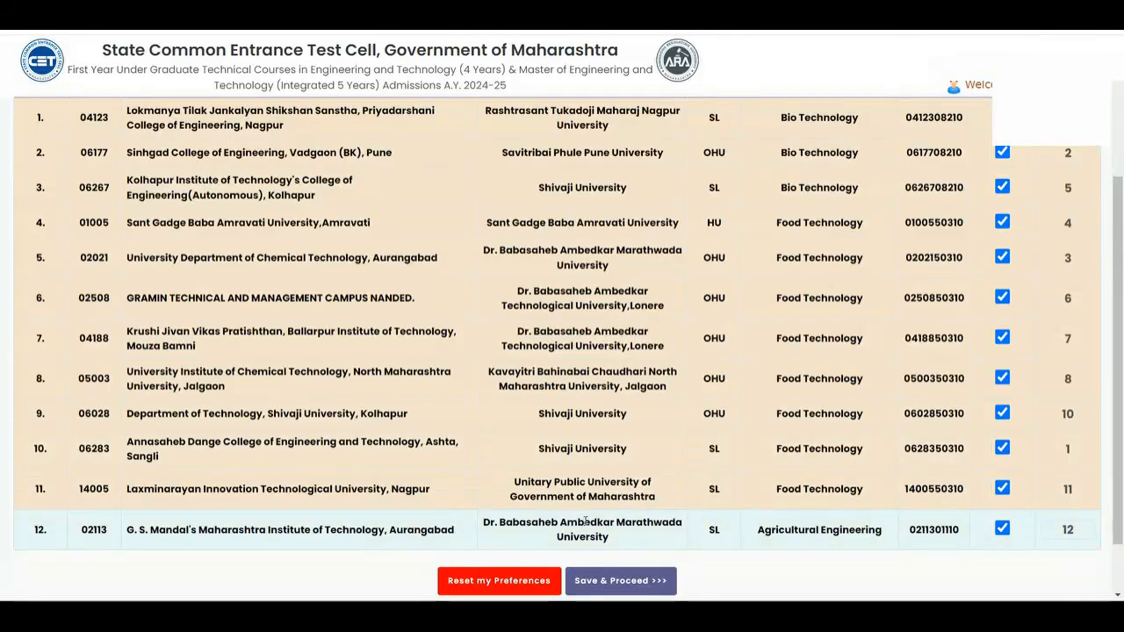
left_click(499, 581)
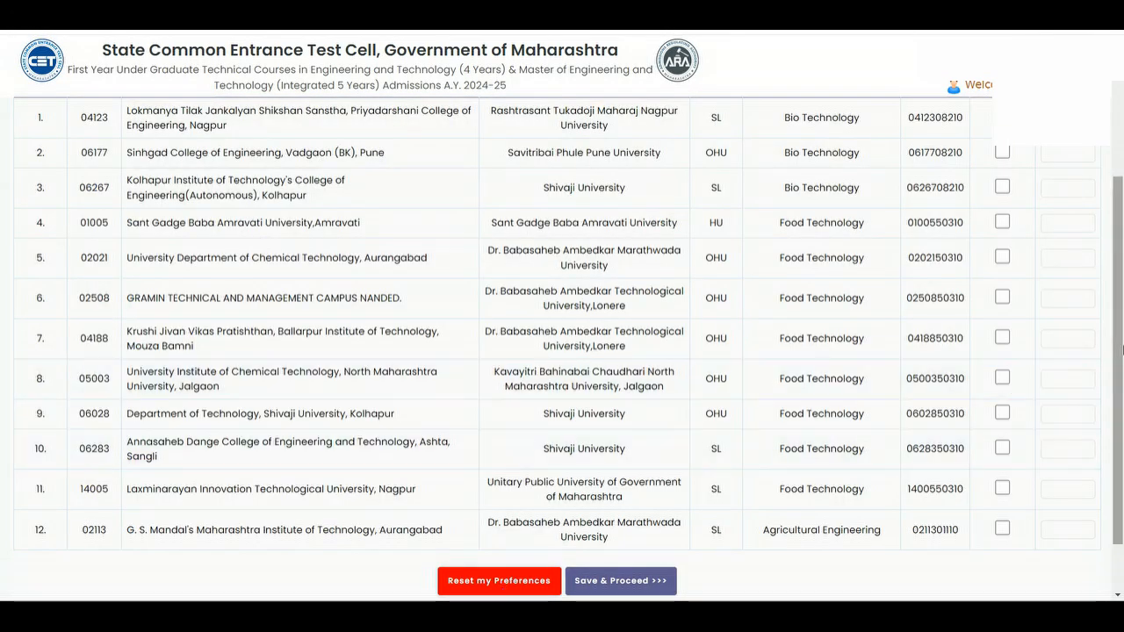
Return to the shortlisting stage, review all the shortlisted options, and save them to get back to setting preferences
scroll(1121, 199, "up", 3)
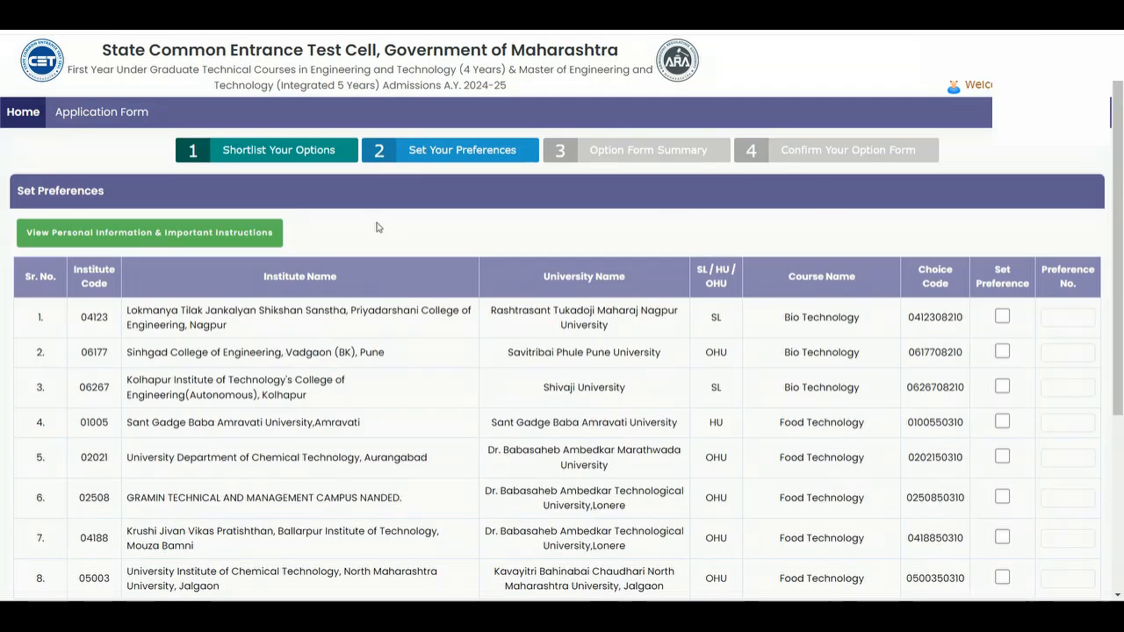
left_click(300, 154)
scroll(1122, 218, "down", 1)
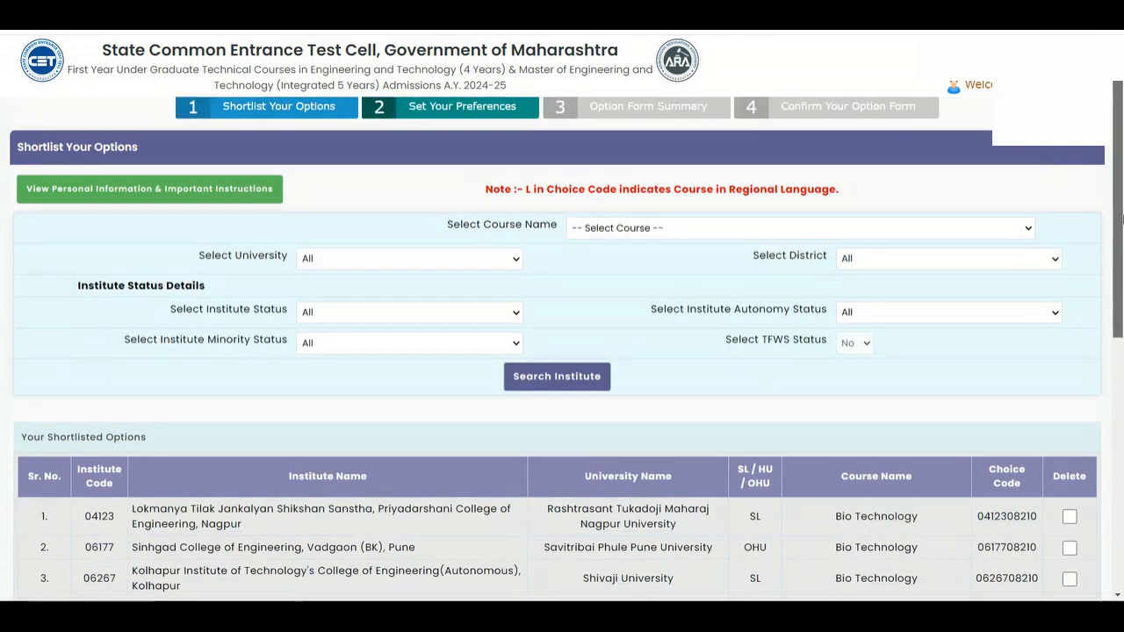
scroll(655, 246, "down", 5)
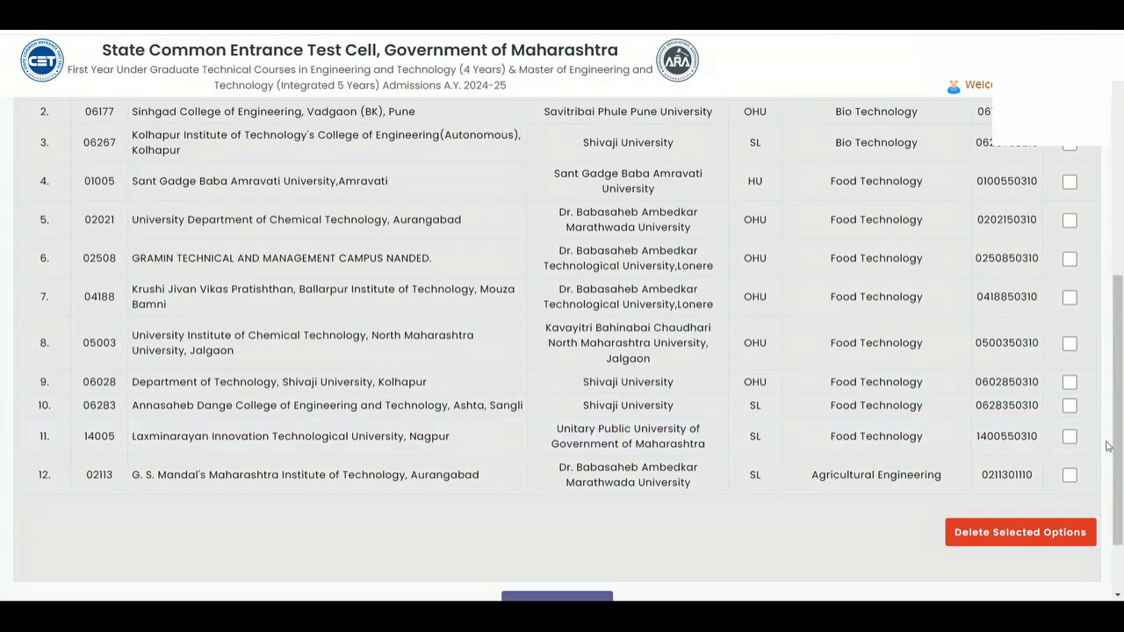
scroll(1108, 446, "down", 1)
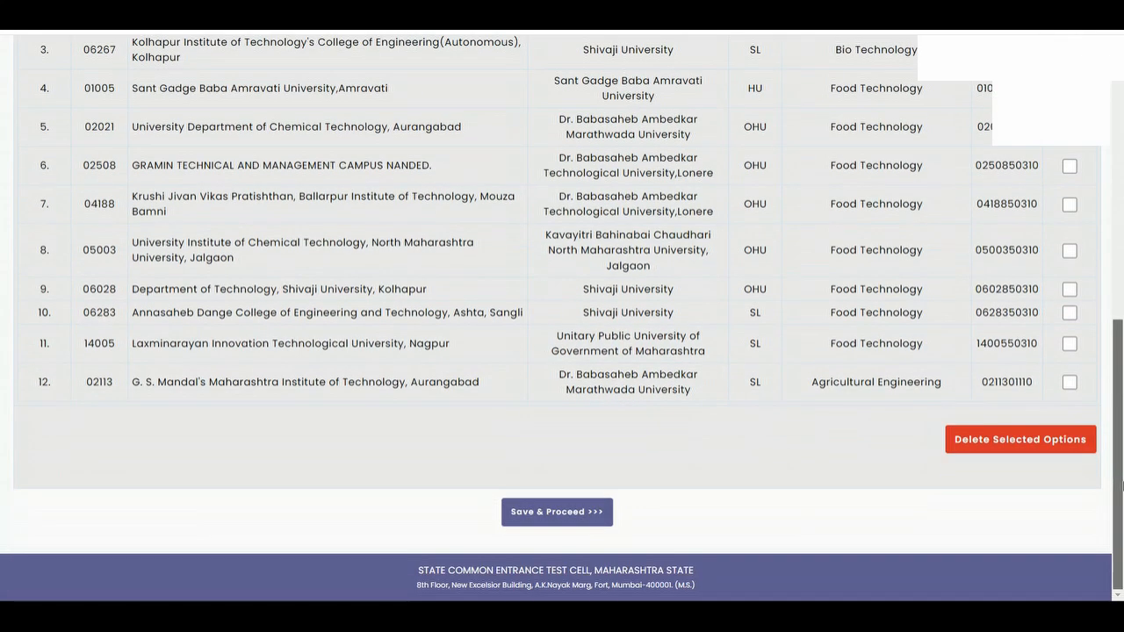
left_click(566, 511)
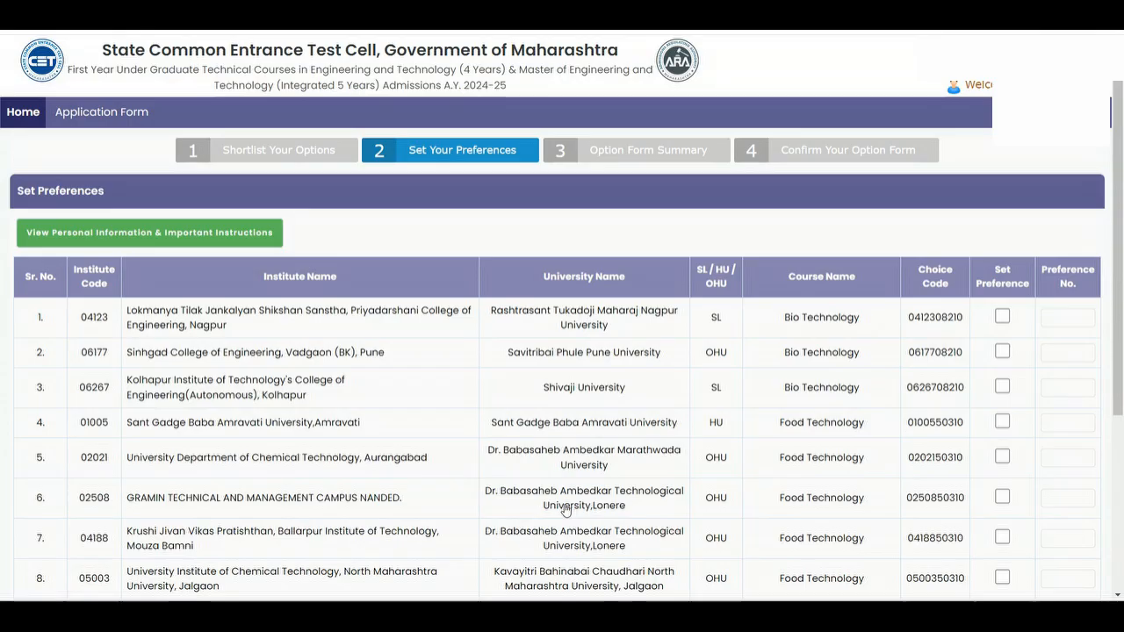
Assign preferences 1 to 7, in this order, to institutes 01005, 04188, 06177, 04123, 06267, 02021 and 02508
scroll(1122, 358, "down", 1)
scroll(1034, 414, "down", 1)
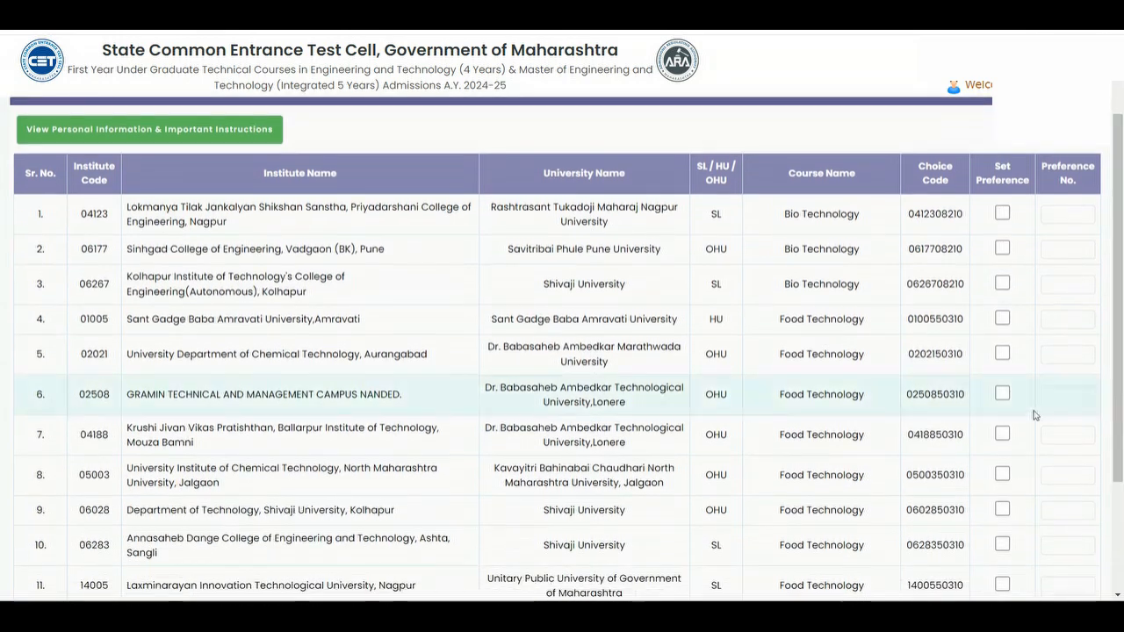
left_click(1001, 320)
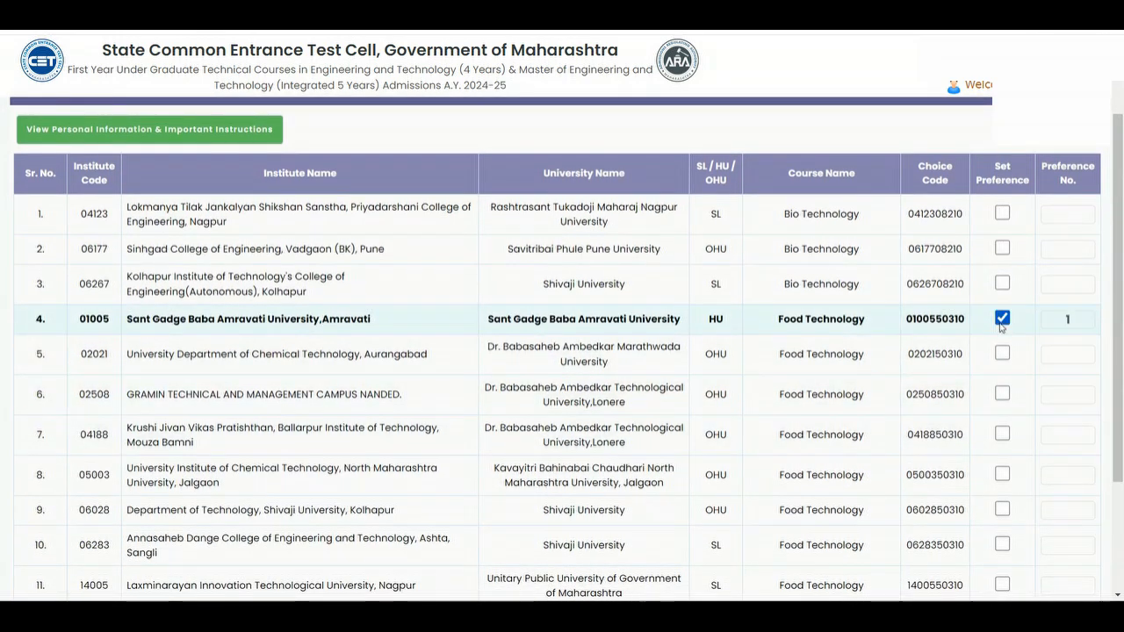
left_click(1002, 433)
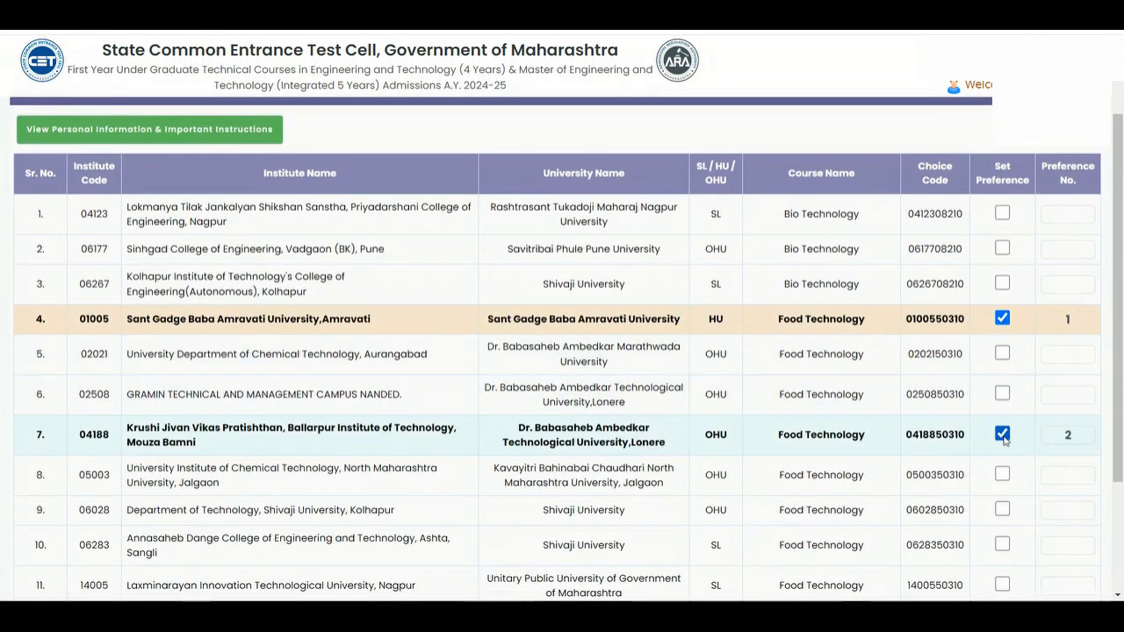
left_click(1002, 248)
left_click(1001, 212)
left_click(1002, 282)
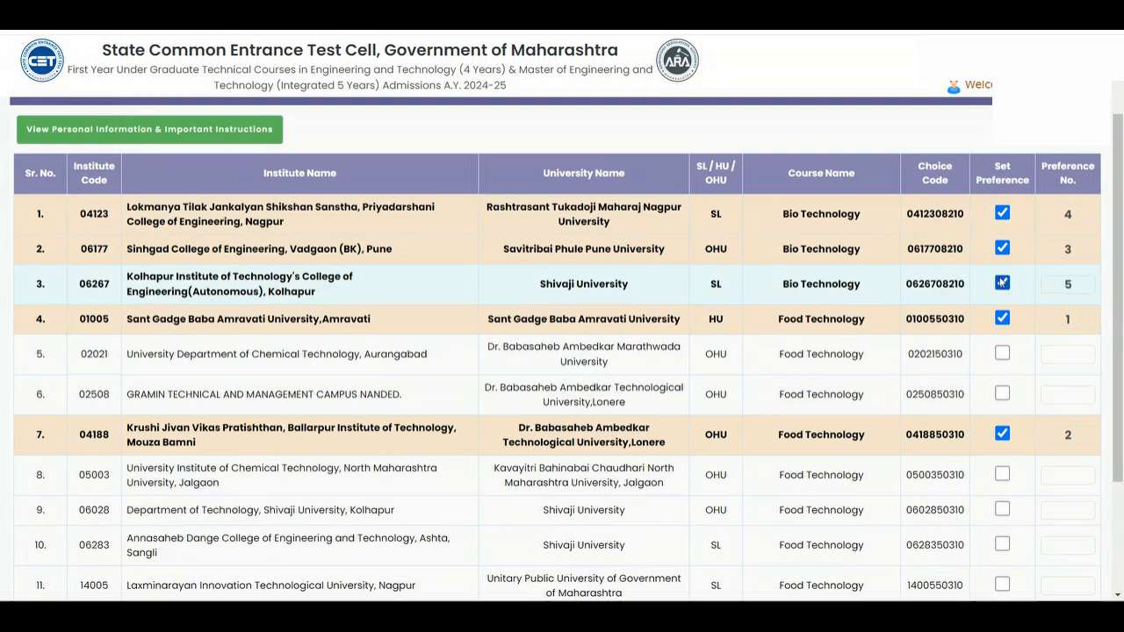
left_click(1002, 352)
left_click(1002, 393)
Assign preferences 8 to 12, in order, to institutes 06028, 06283, 14005, 02113 and 05003, and save them to proceed to the option form summary
scroll(1043, 401, "down", 3)
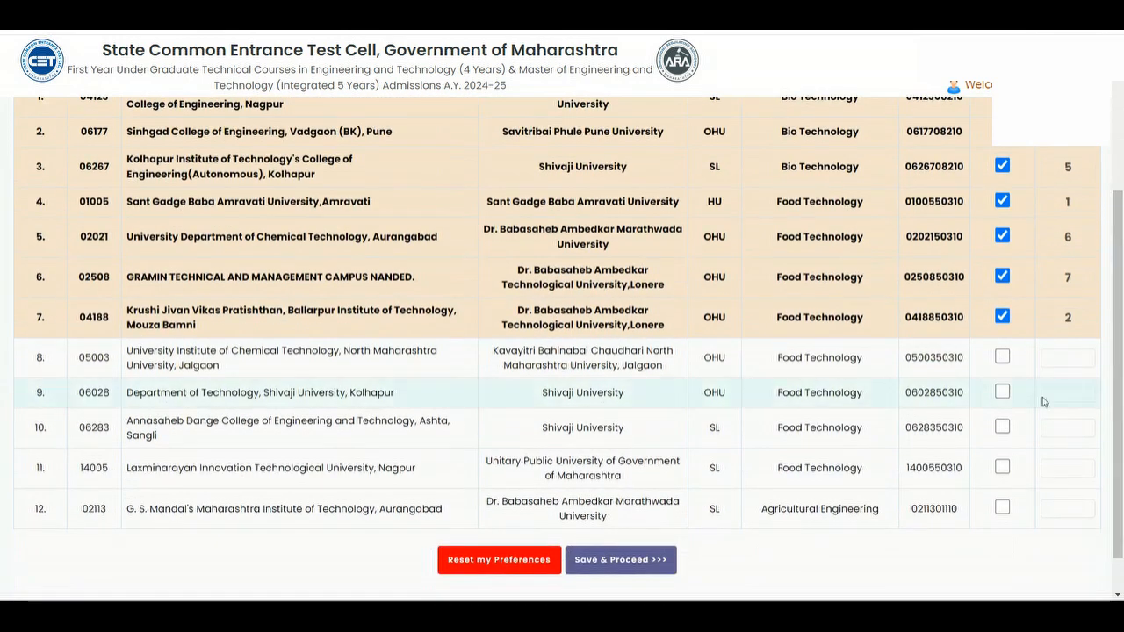
left_click(1002, 392)
left_click(1002, 427)
left_click(1002, 467)
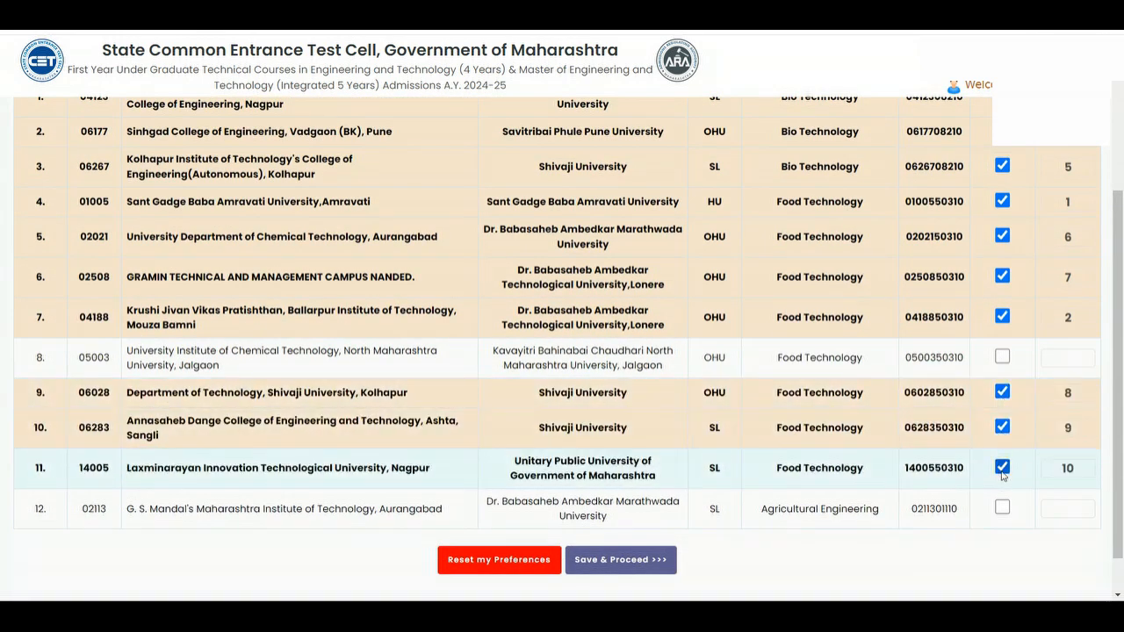
left_click(1003, 512)
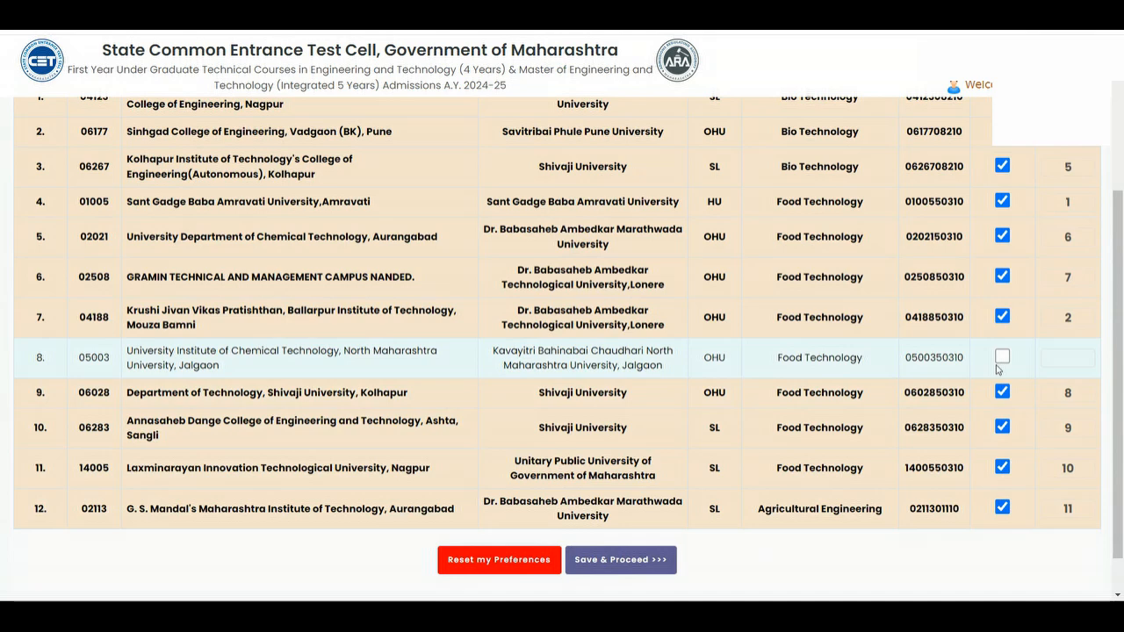
left_click(1001, 358)
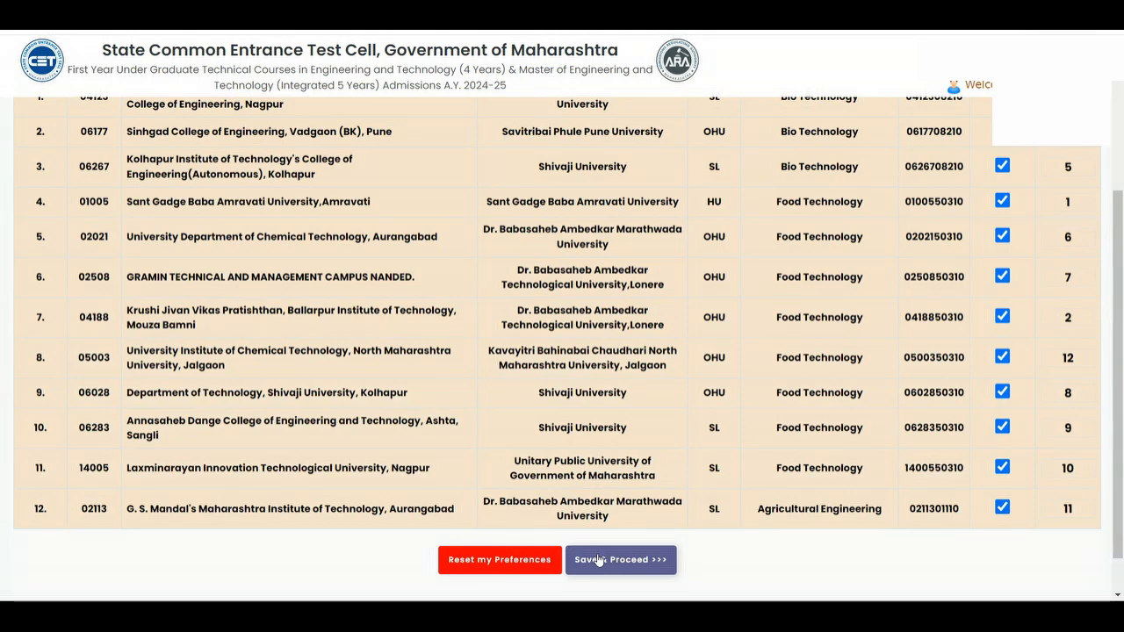
left_click(598, 560)
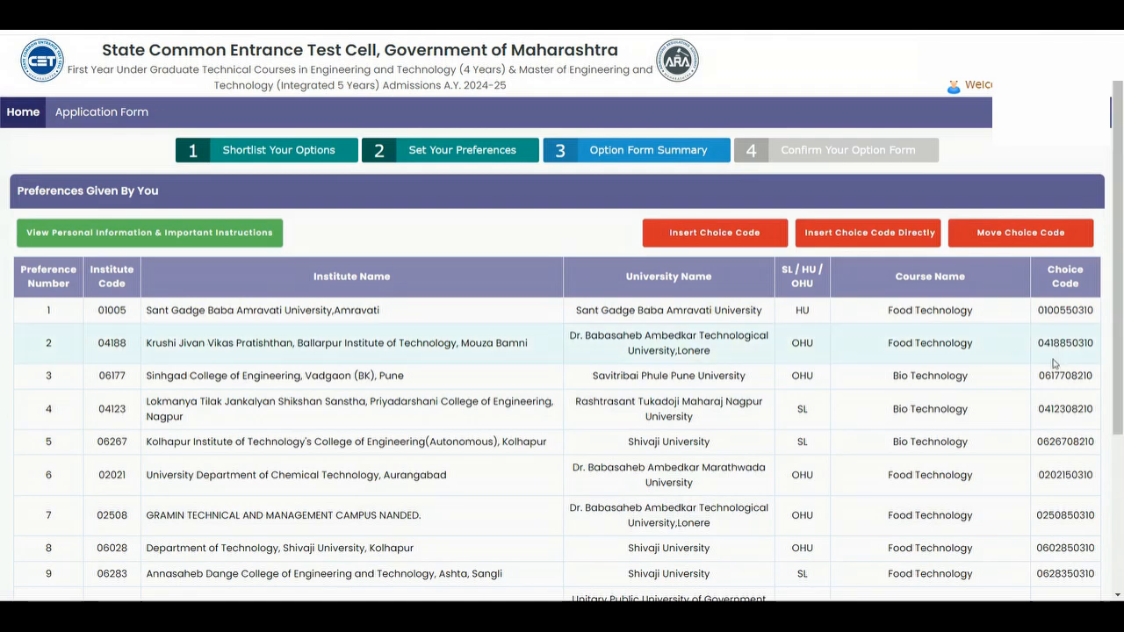
Review the order of all the preferences in the option form summary, from preference 1 through 12
left_click_drag(1121, 316, 1121, 348)
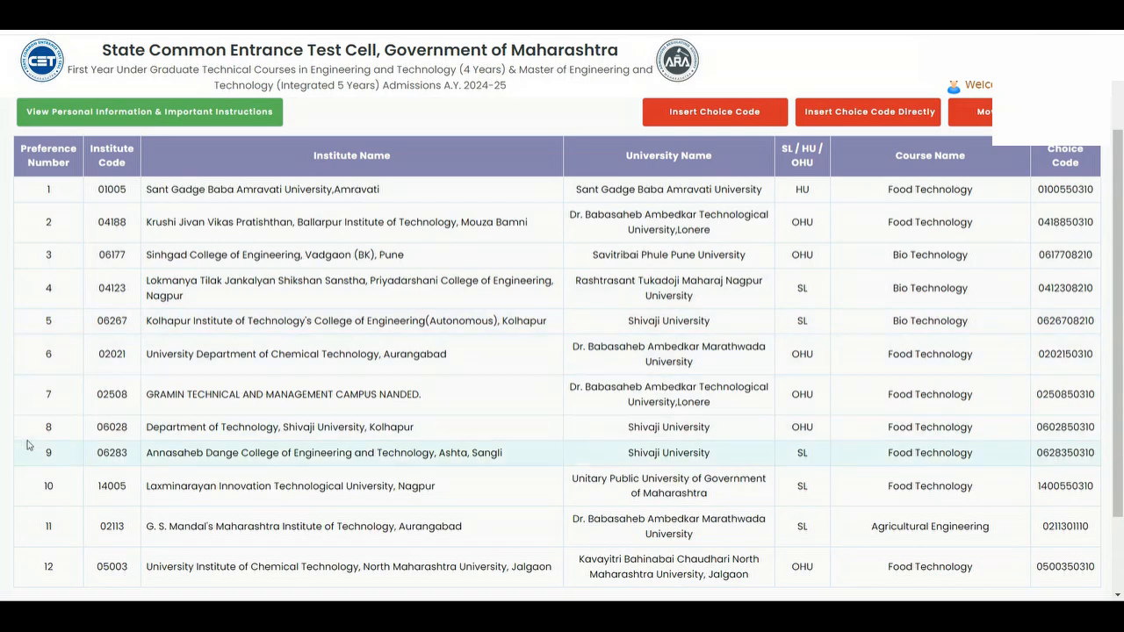
scroll(1121, 431, "down", 2)
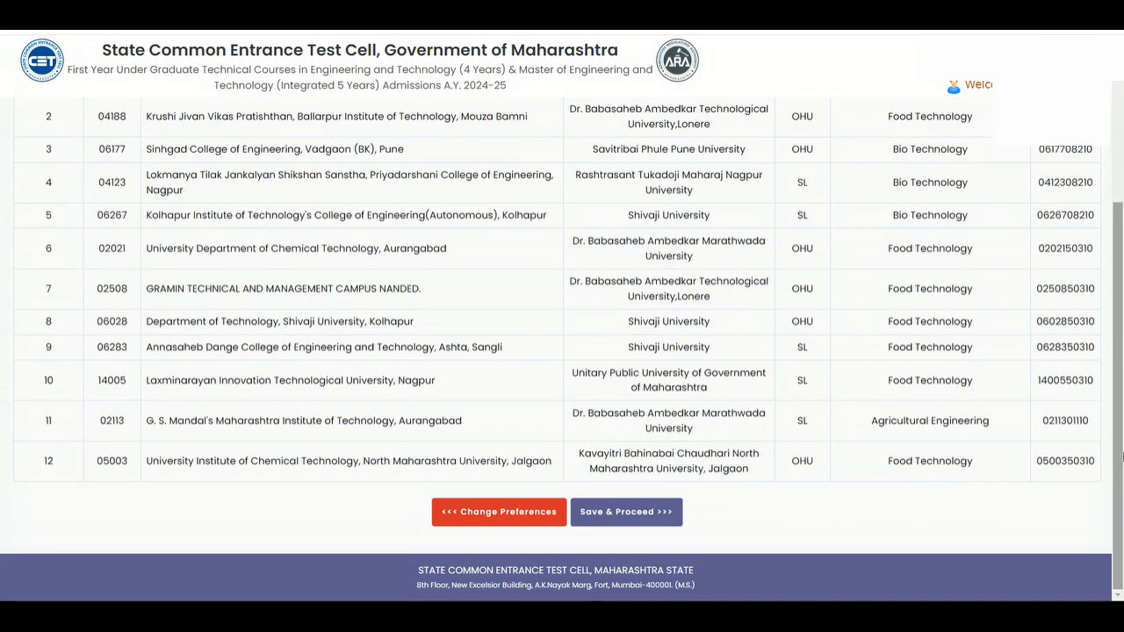
scroll(1121, 338, "up", 3)
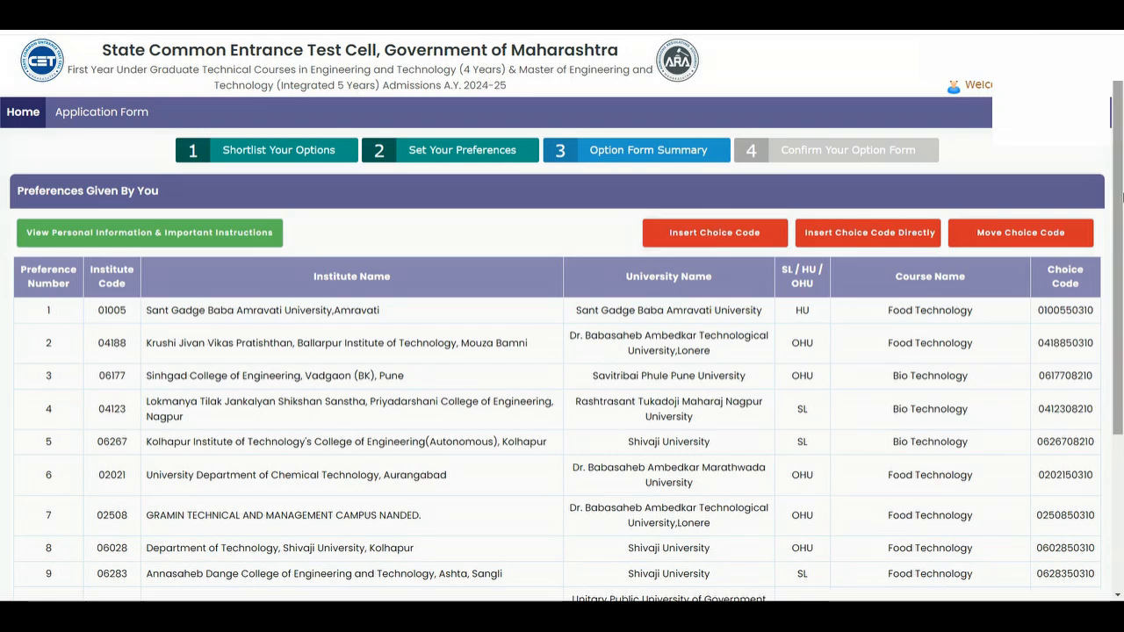
scroll(946, 416, "down", 3)
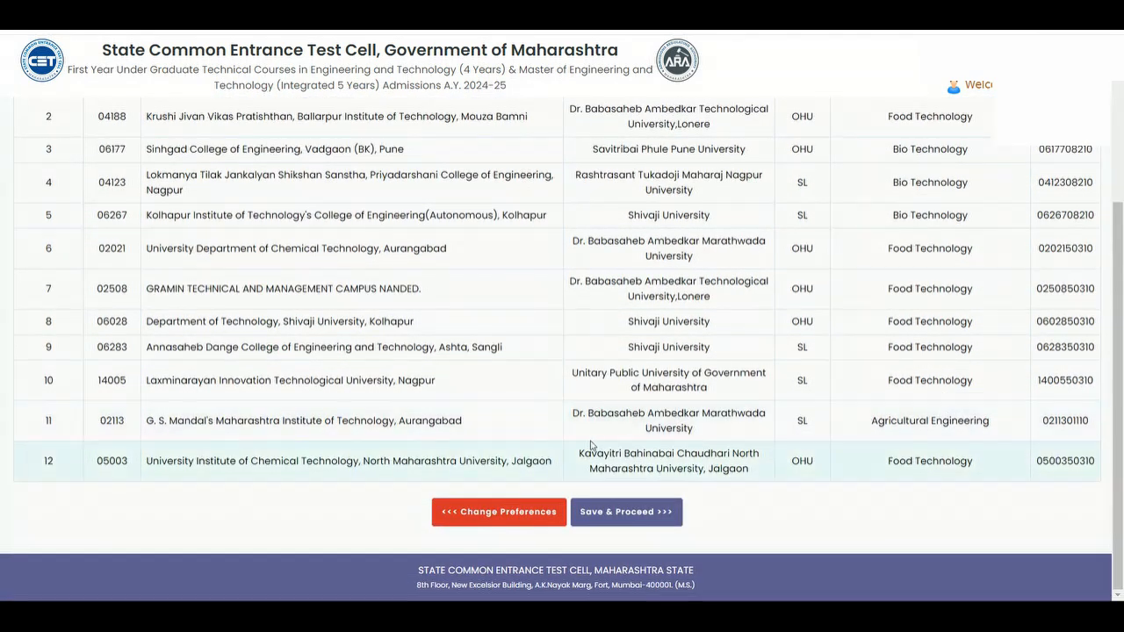
Save the option form summary to proceed to the confirmation stage, and check the choice codes listed for preferences 1 to 3
left_click(606, 512)
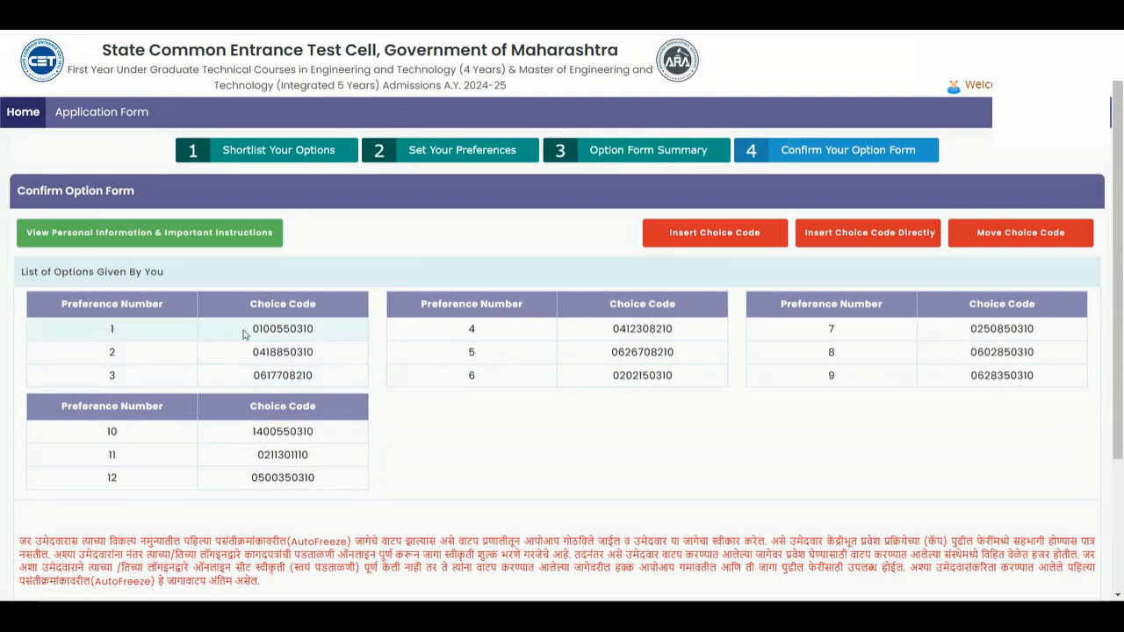
left_click_drag(251, 332, 316, 328)
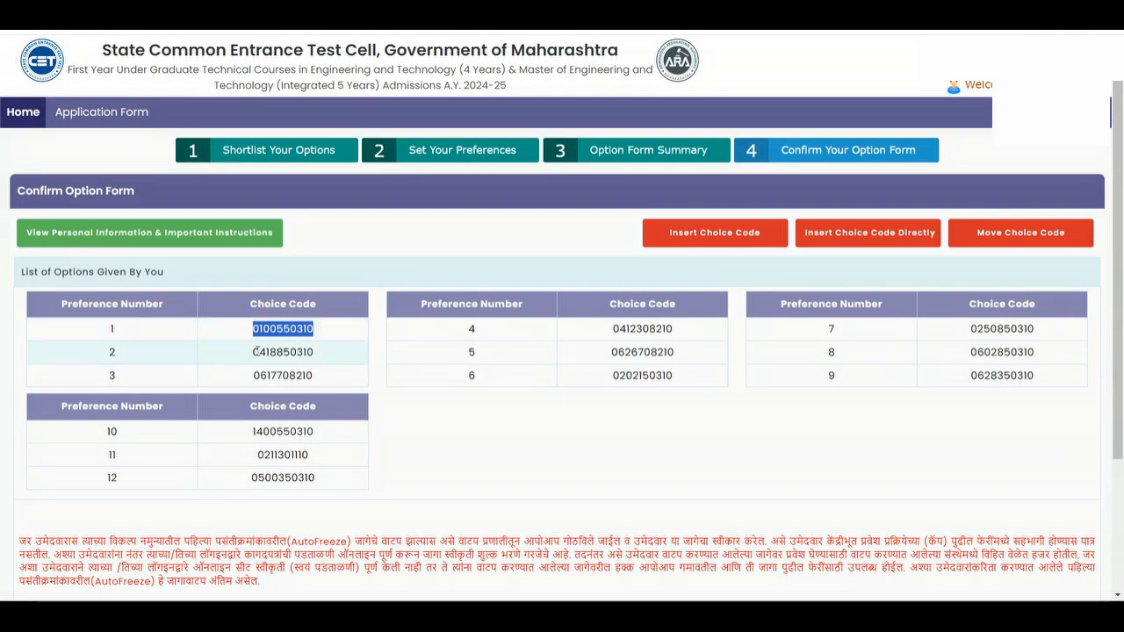
left_click_drag(254, 352, 322, 354)
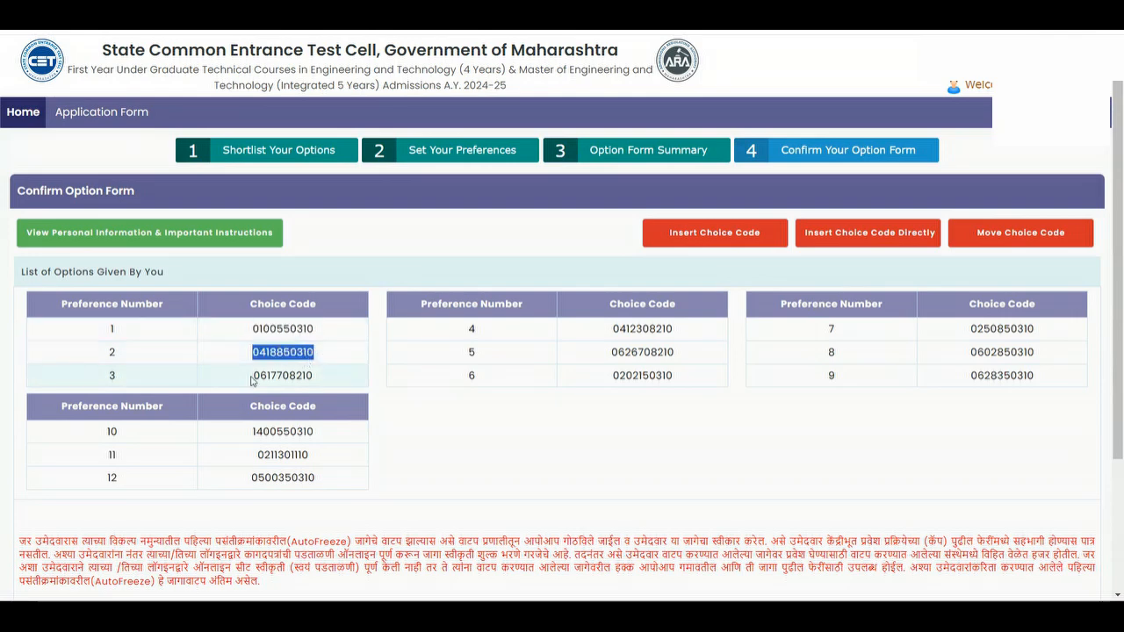
left_click_drag(252, 377, 321, 380)
left_click(321, 381)
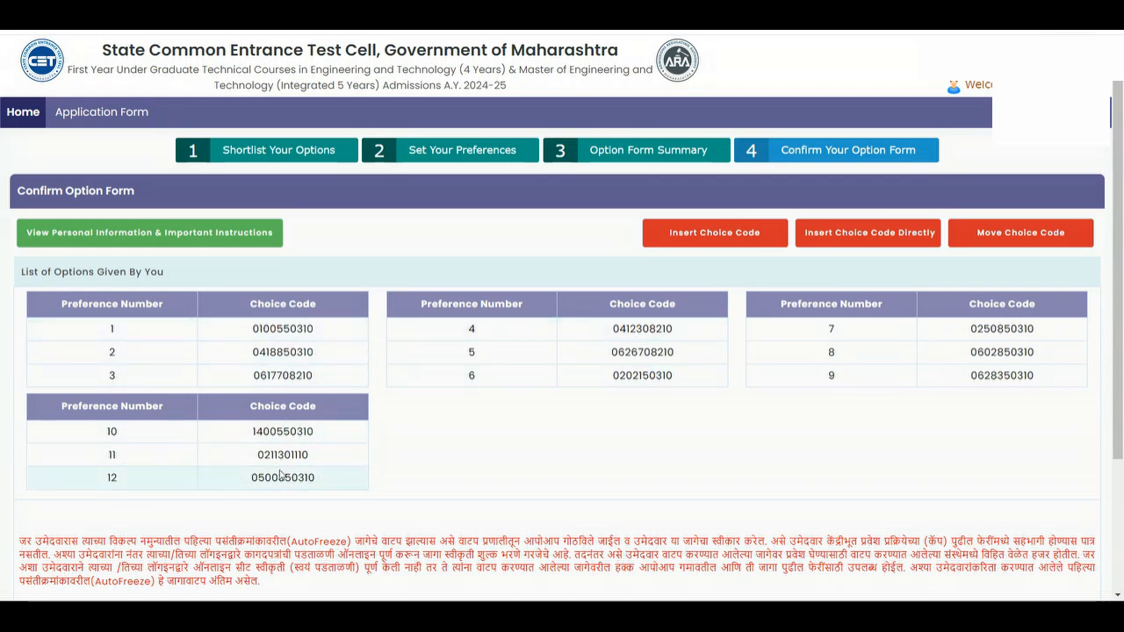
Read the auto-freeze notice about first-preference allotment on the confirmation page and check it against the listed choice codes
scroll(1121, 343, "down", 2)
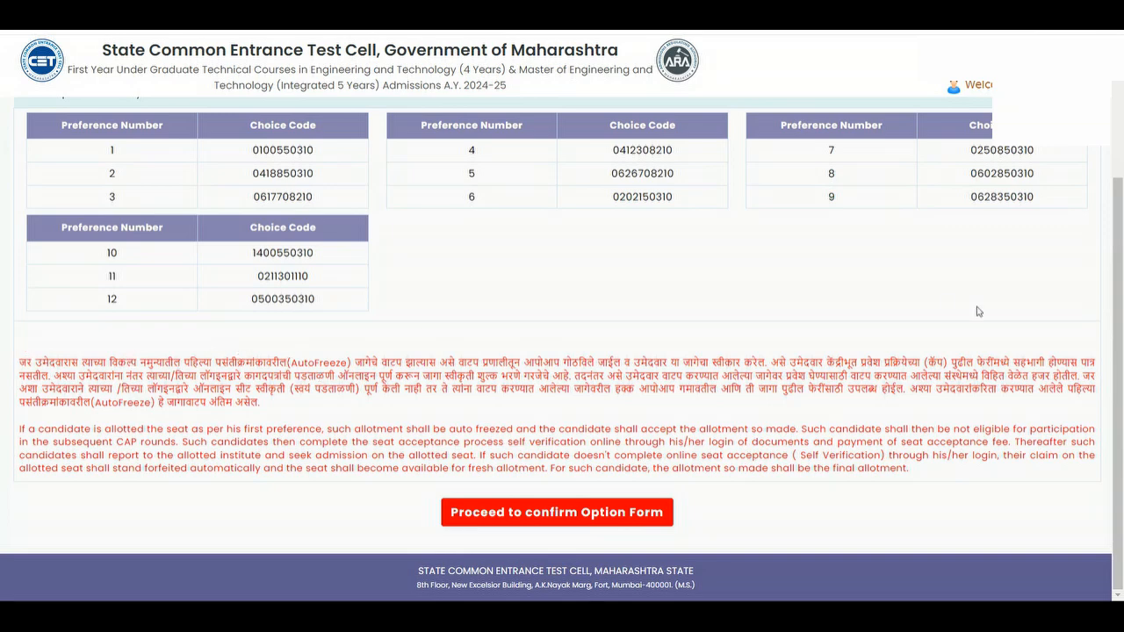
scroll(270, 227, "up", 1)
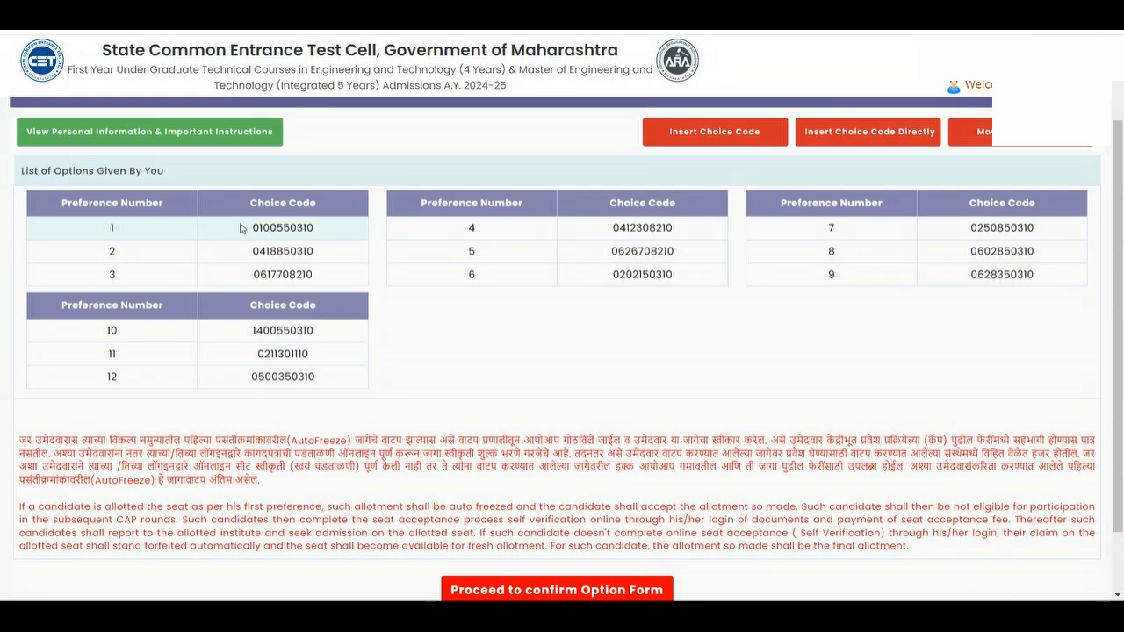
left_click_drag(238, 227, 318, 227)
left_click(295, 452)
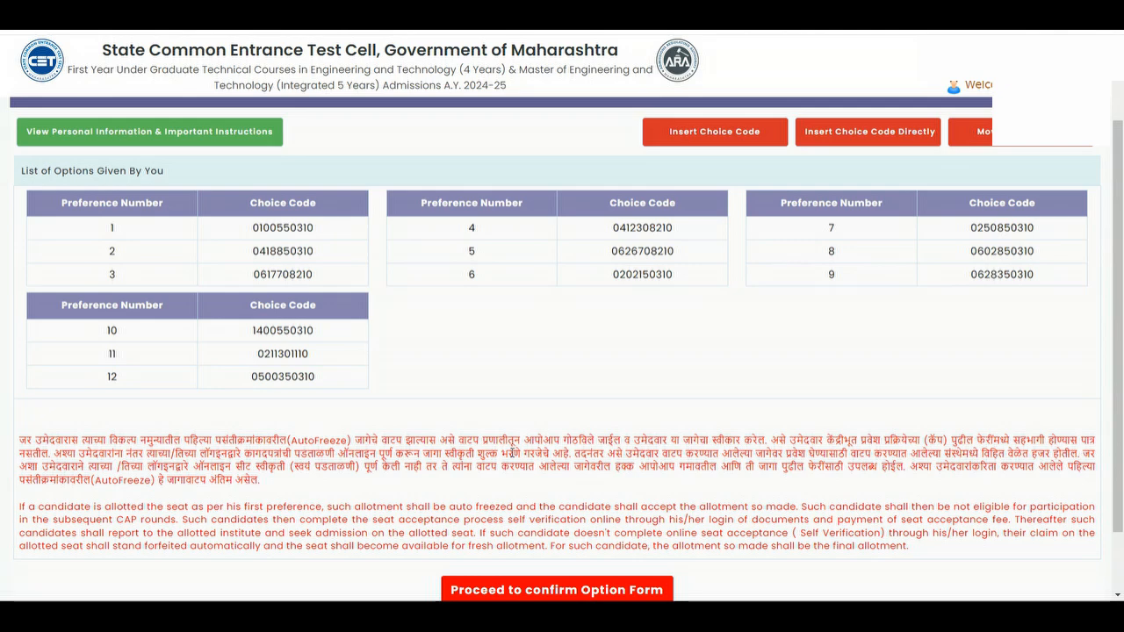
scroll(735, 330, "down", 2)
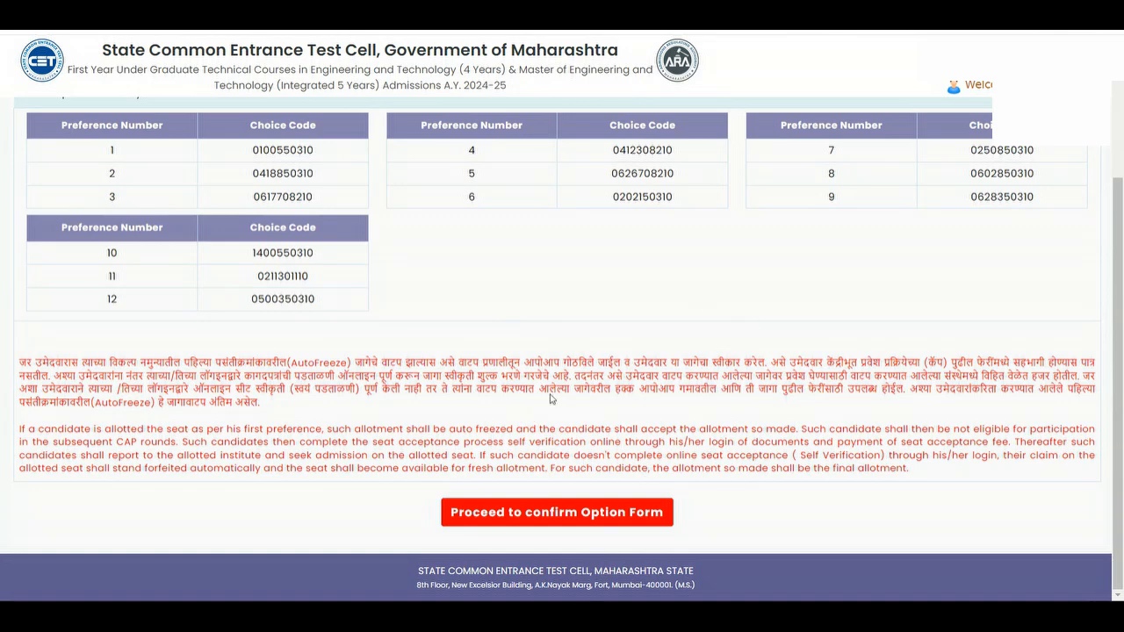
scroll(857, 358, "up", 2)
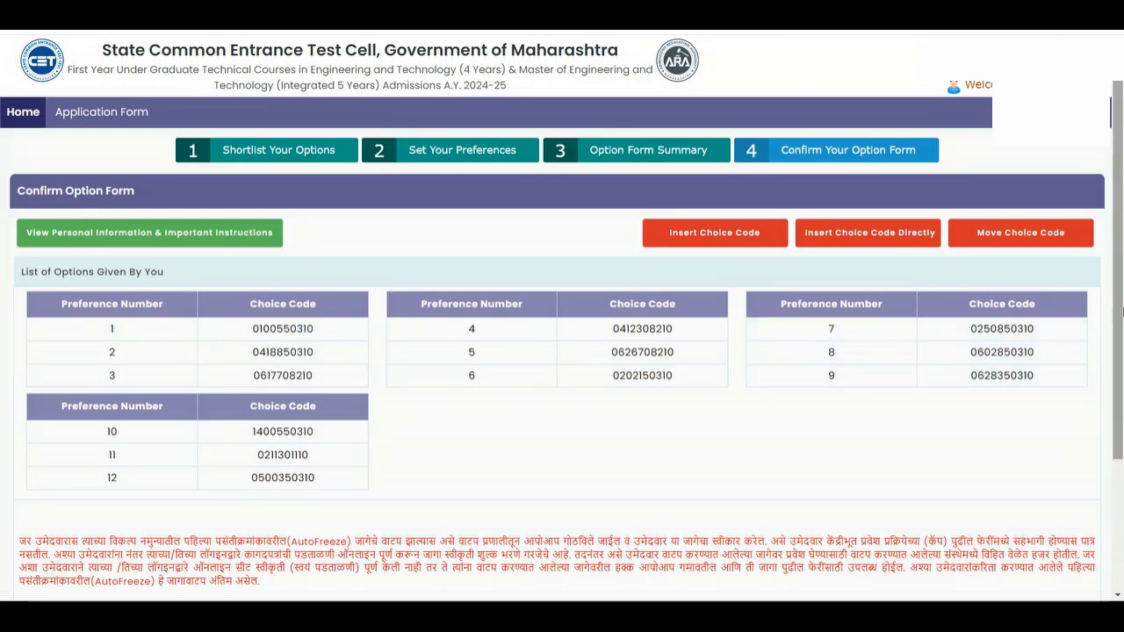
left_click_drag(1122, 346, 1121, 411)
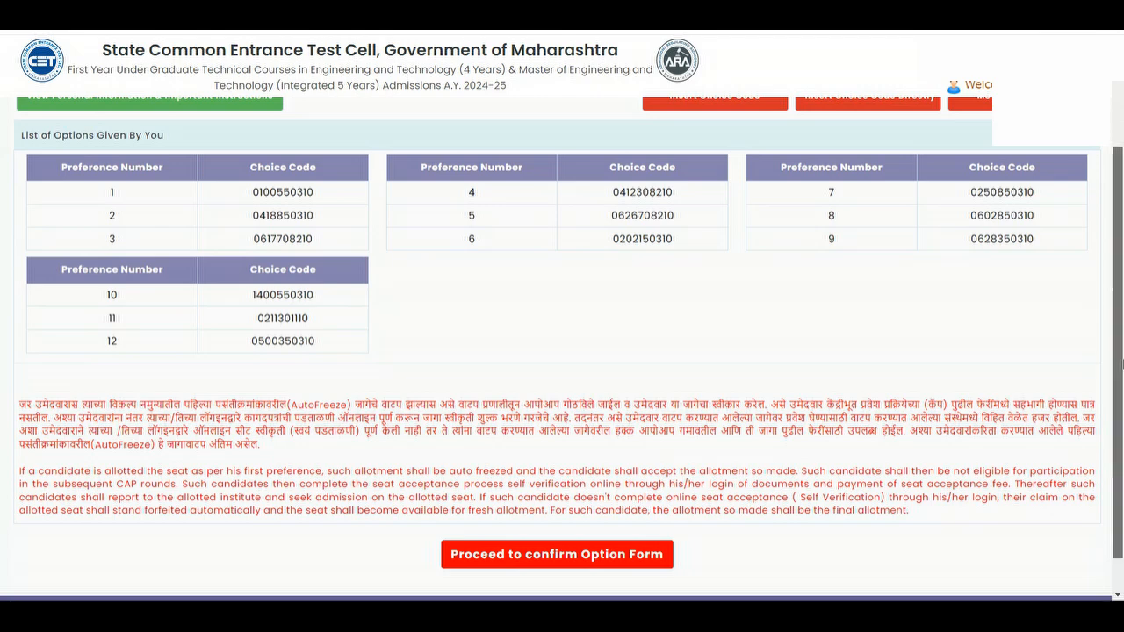
left_click_drag(1122, 264, 1122, 180)
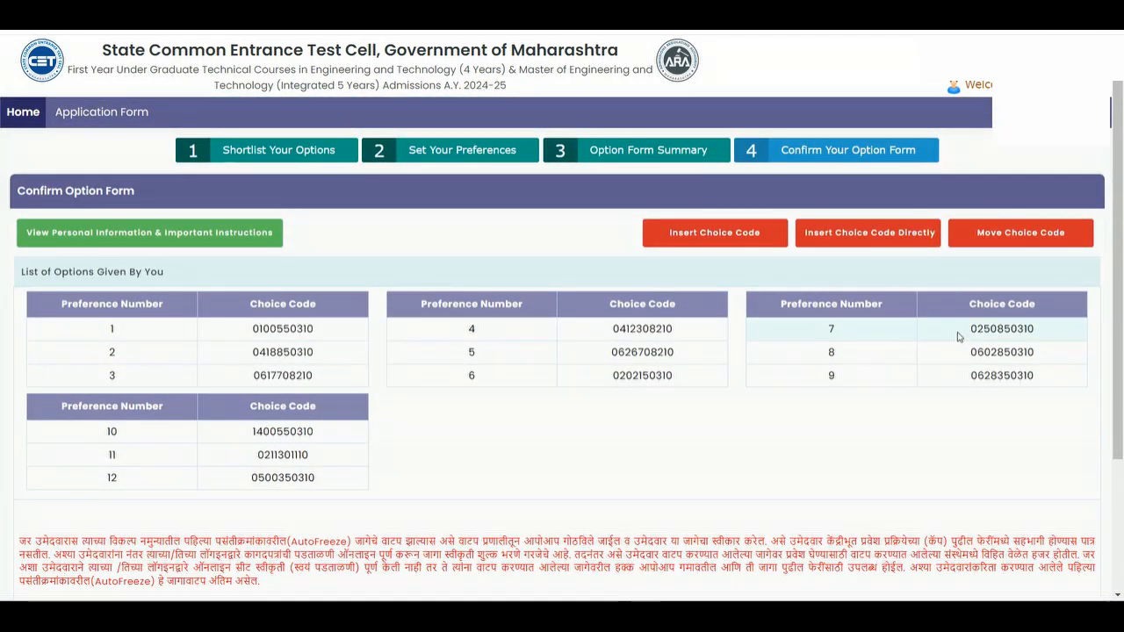